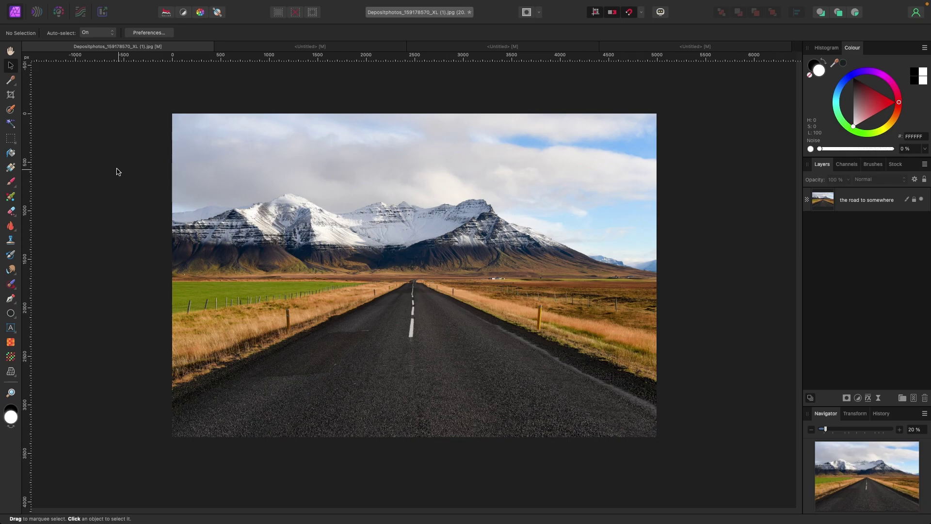
# Reset the studio panels to their default layout
pyautogui.moveTo(374, 2)
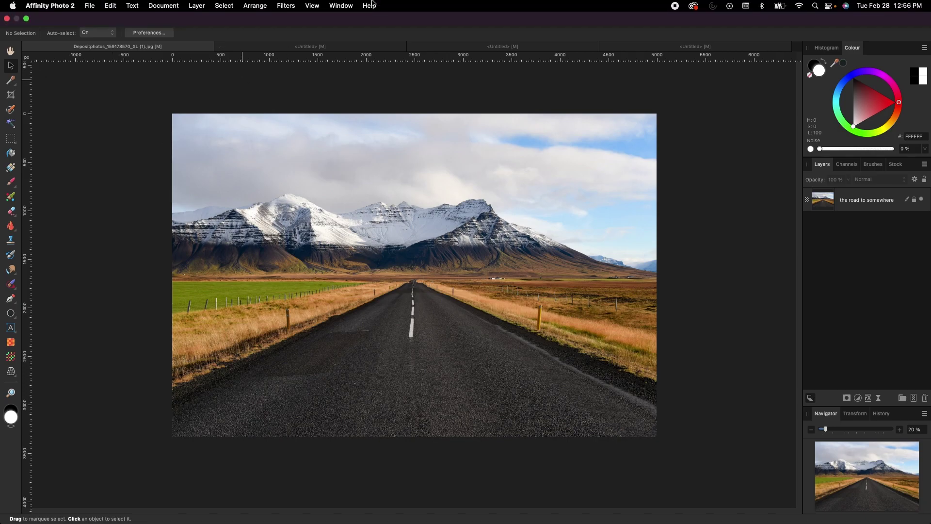
pyautogui.click(336, 6)
pyautogui.moveTo(395, 100)
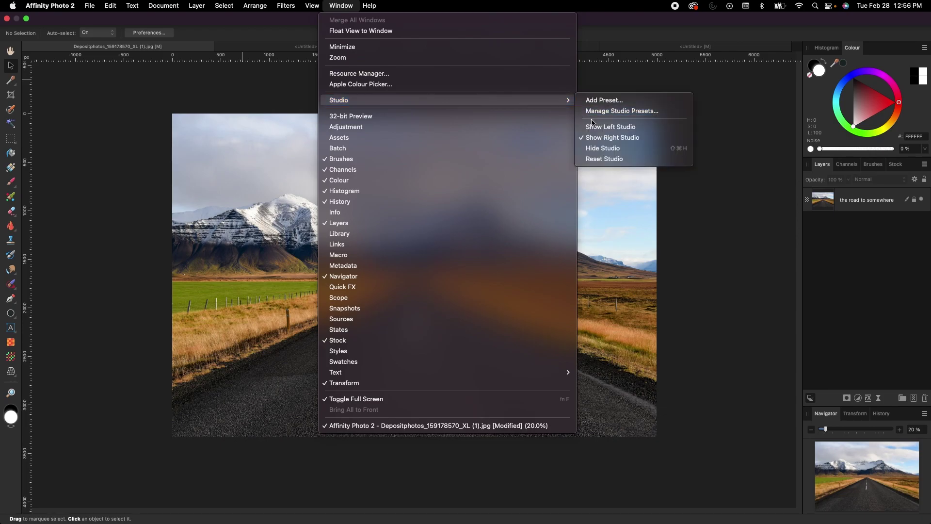
pyautogui.click(616, 161)
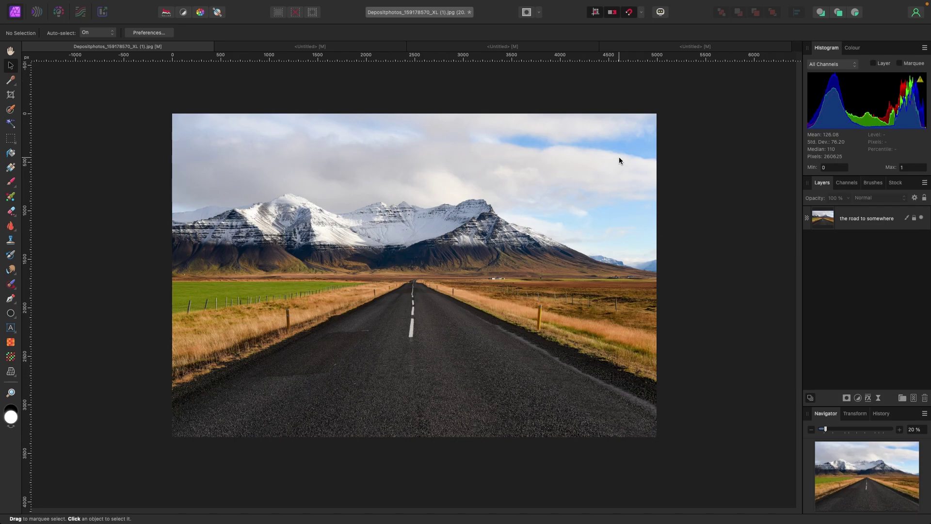
# Examine the available live filter layer categories and the full list of live filters
pyautogui.moveTo(419, 3)
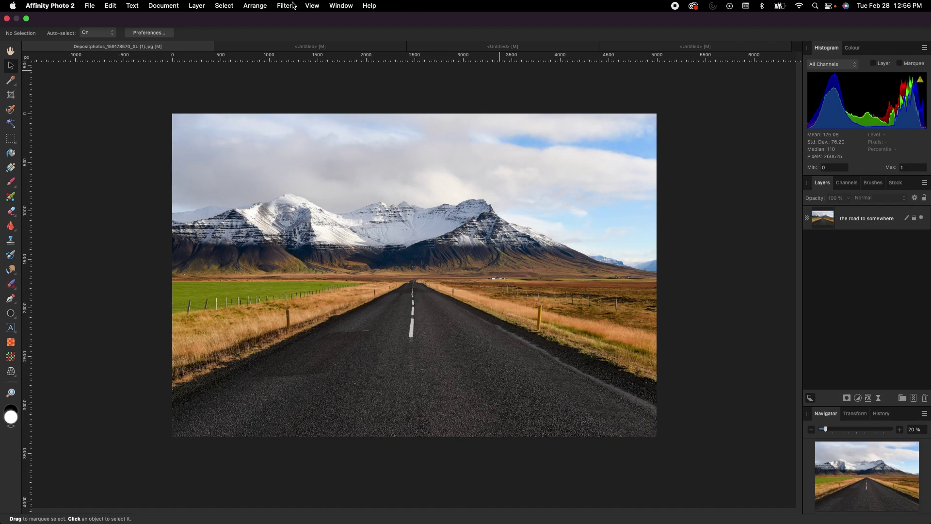
pyautogui.click(205, 5)
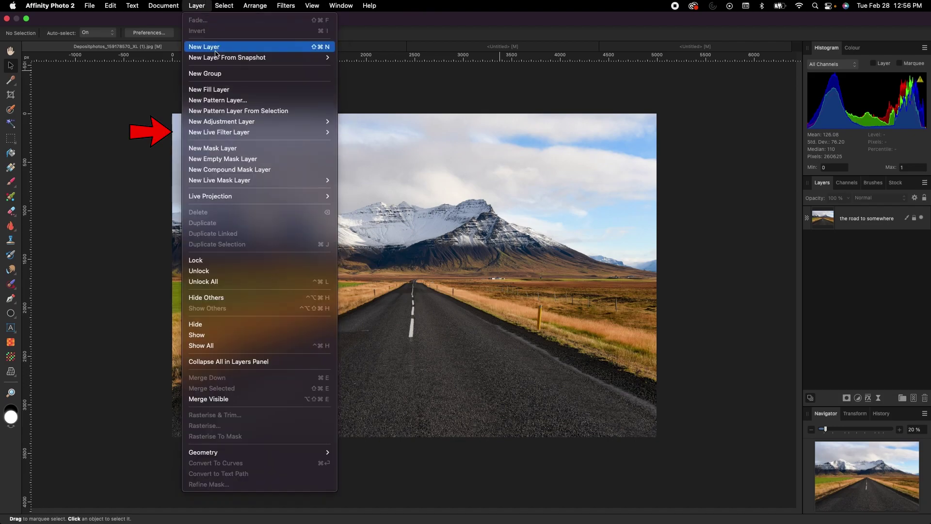
pyautogui.moveTo(251, 134)
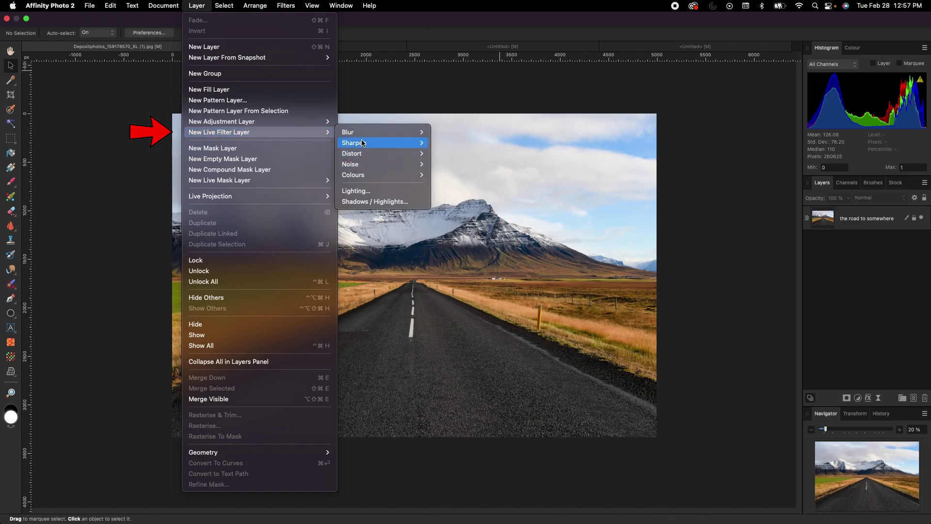
pyautogui.moveTo(365, 134)
pyautogui.click(726, 206)
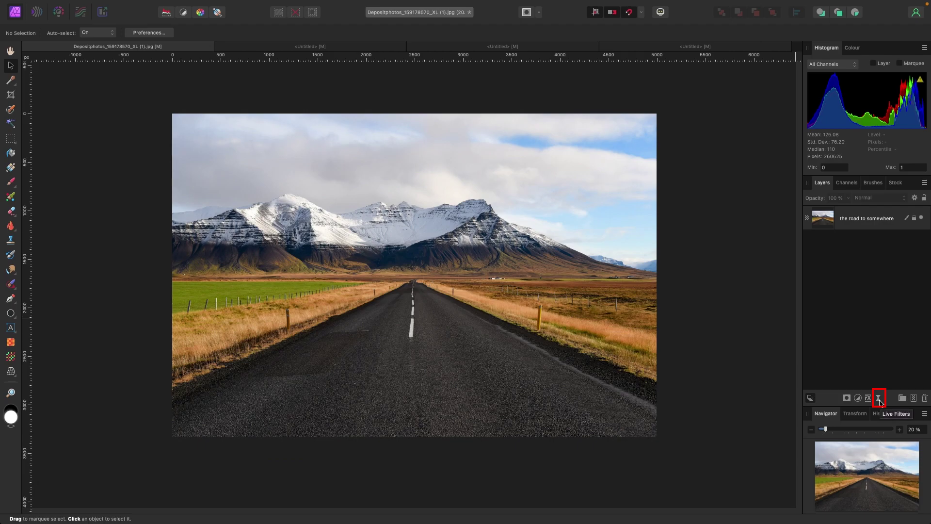
pyautogui.click(880, 403)
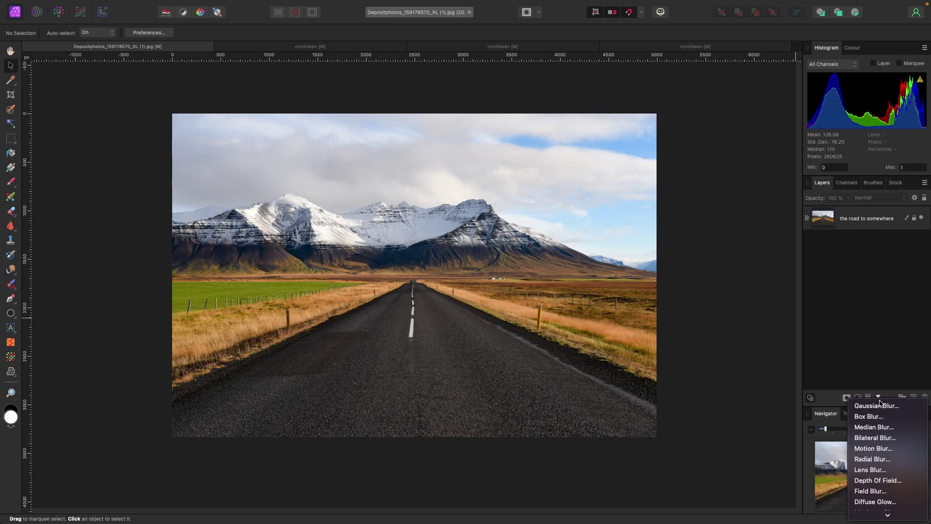
pyautogui.scroll(-5, 883, 408)
pyautogui.scroll(-5, 884, 408)
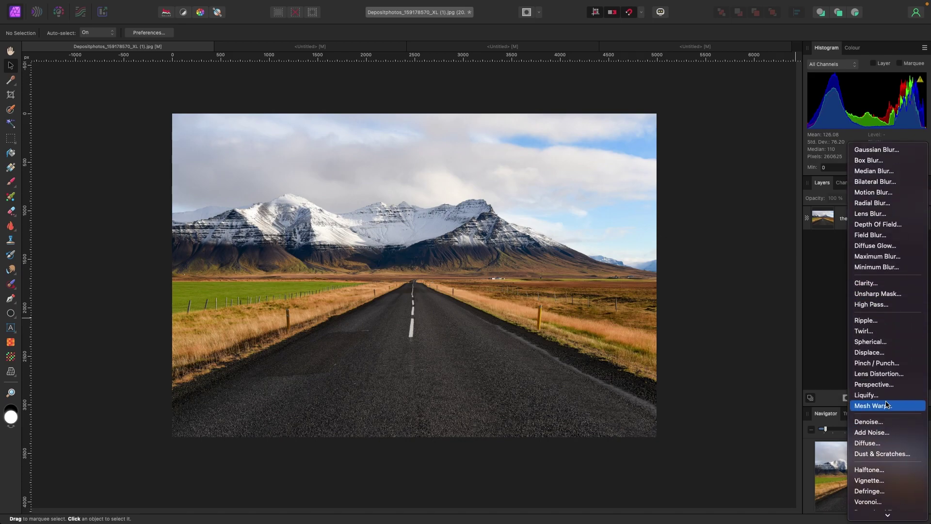
pyautogui.click(693, 271)
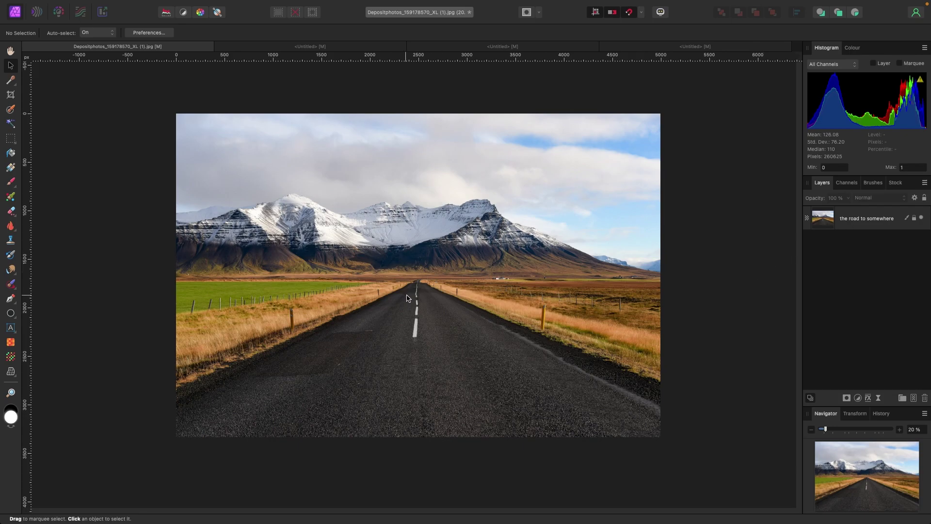
# Add the white art text "DESIGN" at about 197 pt and centre it on the road in the foreground
pyautogui.click(11, 328)
pyautogui.moveTo(300, 339); pyautogui.dragTo(349, 391)
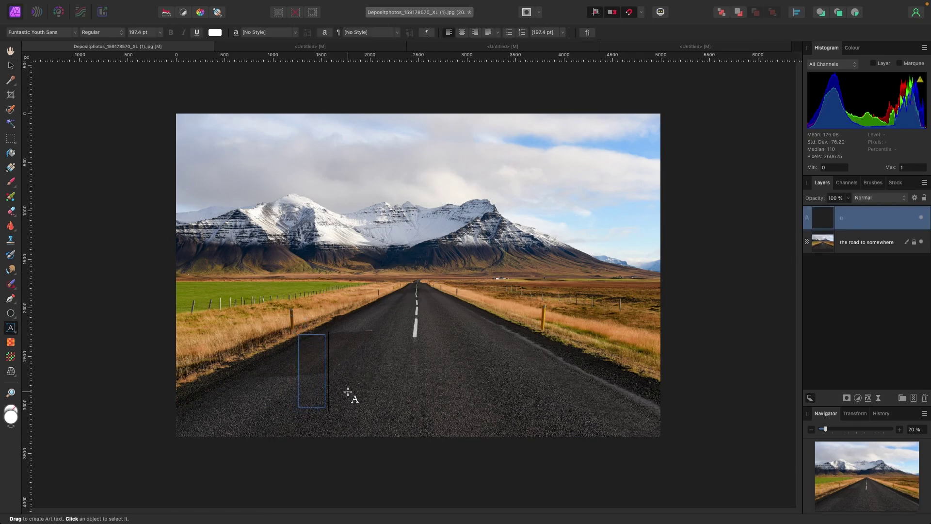
pyautogui.write('DESIGN')
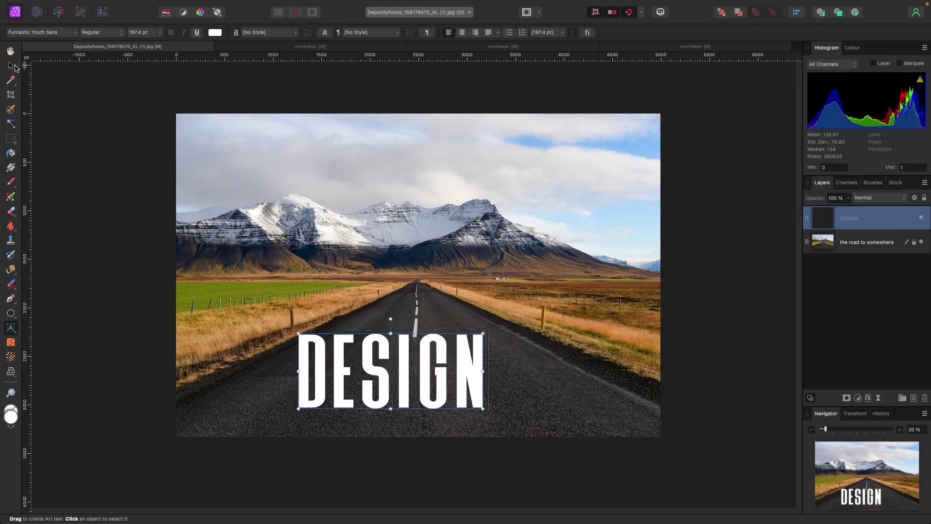
pyautogui.click(11, 65)
pyautogui.moveTo(435, 393); pyautogui.dragTo(451, 404)
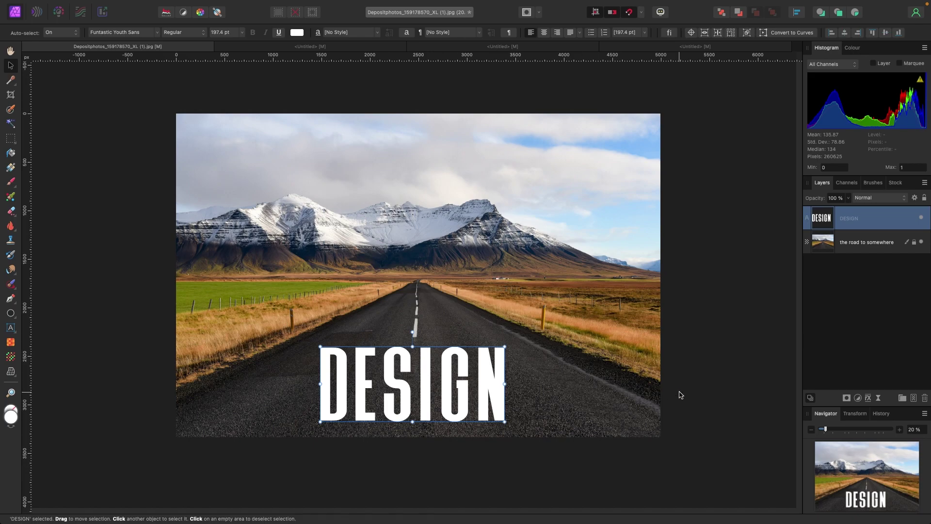
# Apply a live Perspective filter to the DESIGN text and reveal the filter nested in its layer
pyautogui.click(878, 398)
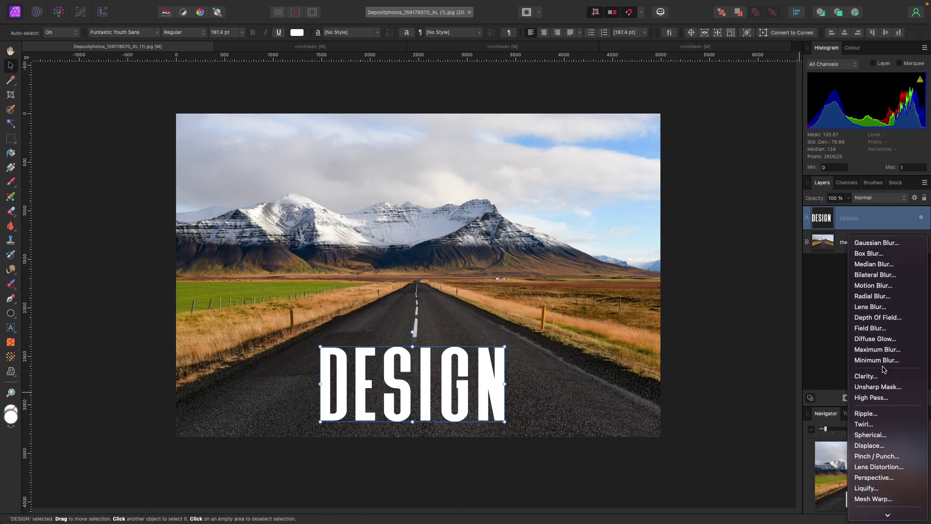
pyautogui.scroll(-3, 883, 370)
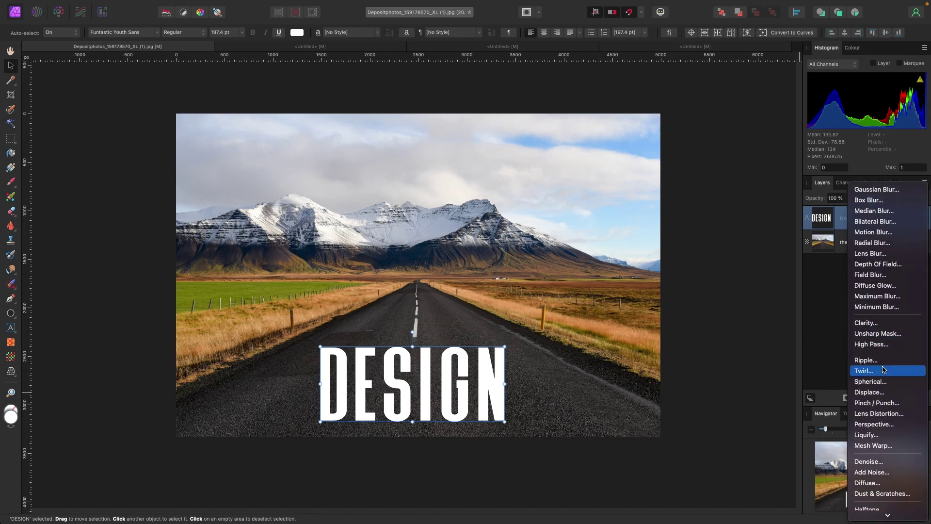
pyautogui.click(885, 425)
pyautogui.moveTo(737, 384); pyautogui.dragTo(698, 317)
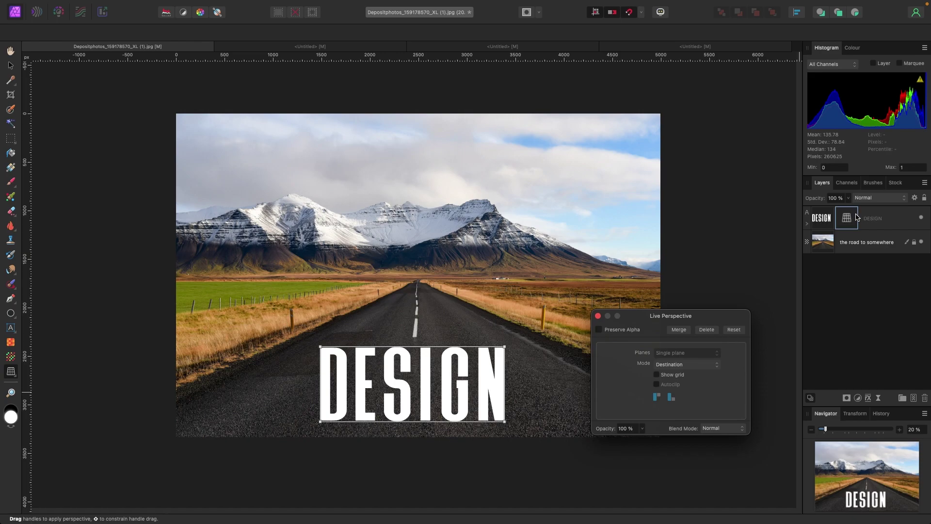
pyautogui.click(808, 224)
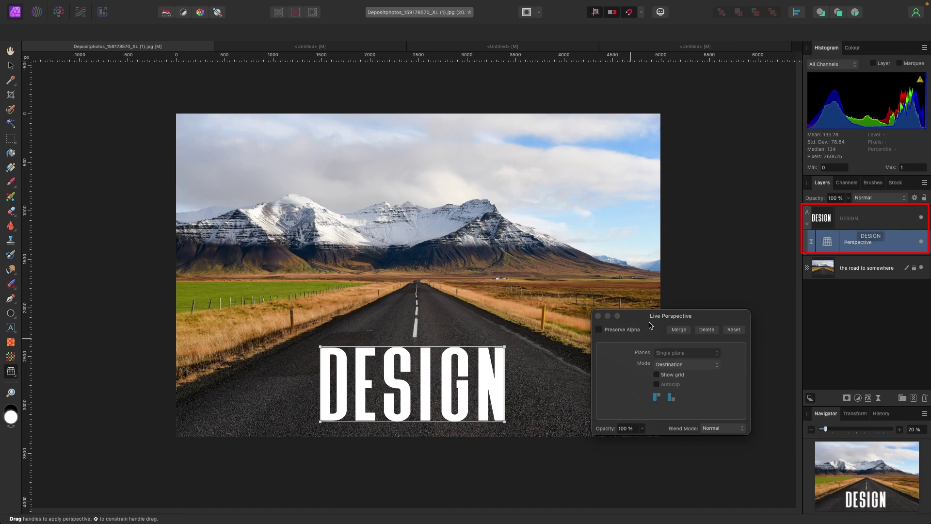
pyautogui.moveTo(658, 318); pyautogui.dragTo(649, 314)
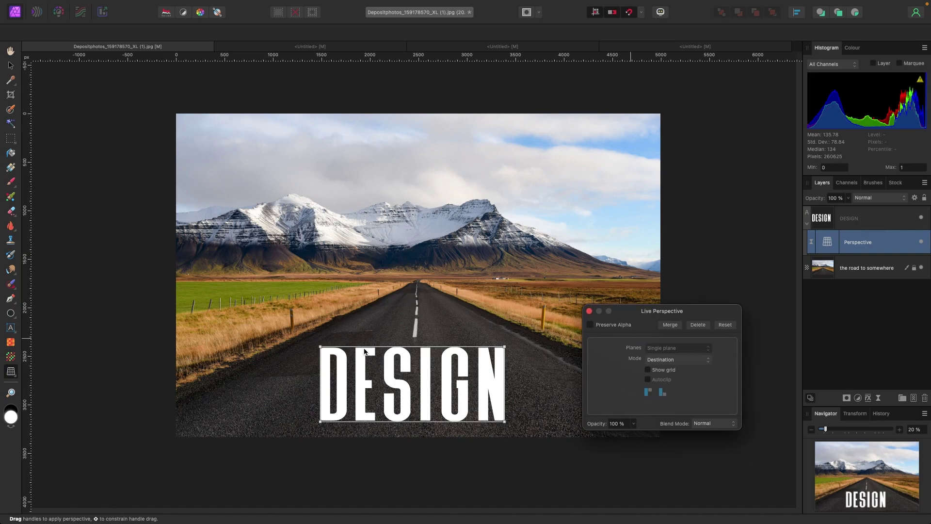
# Lower and narrow the upper corners of the DESIGN text's perspective and pull its lower corners slightly inward to lay it on the road
pyautogui.moveTo(321, 347); pyautogui.dragTo(338, 370)
pyautogui.moveTo(505, 347); pyautogui.dragTo(493, 370)
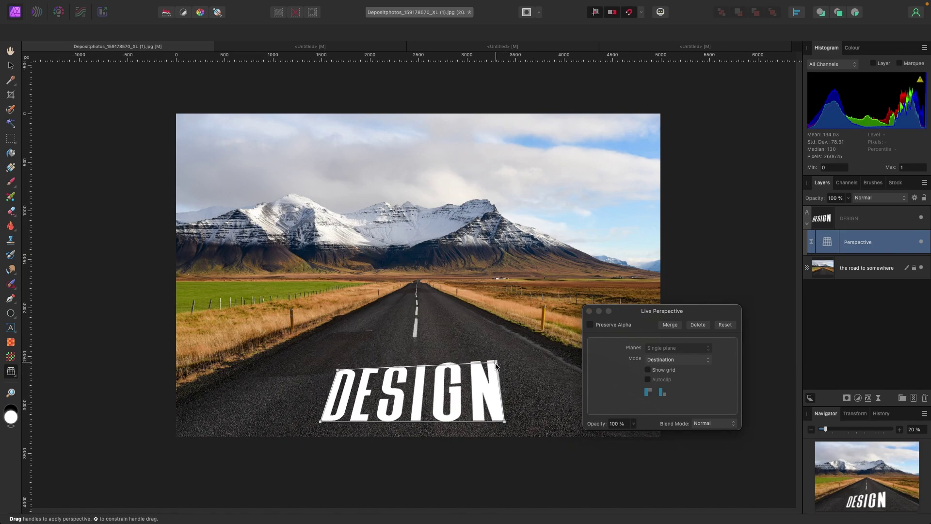
pyautogui.moveTo(339, 371); pyautogui.dragTo(339, 380)
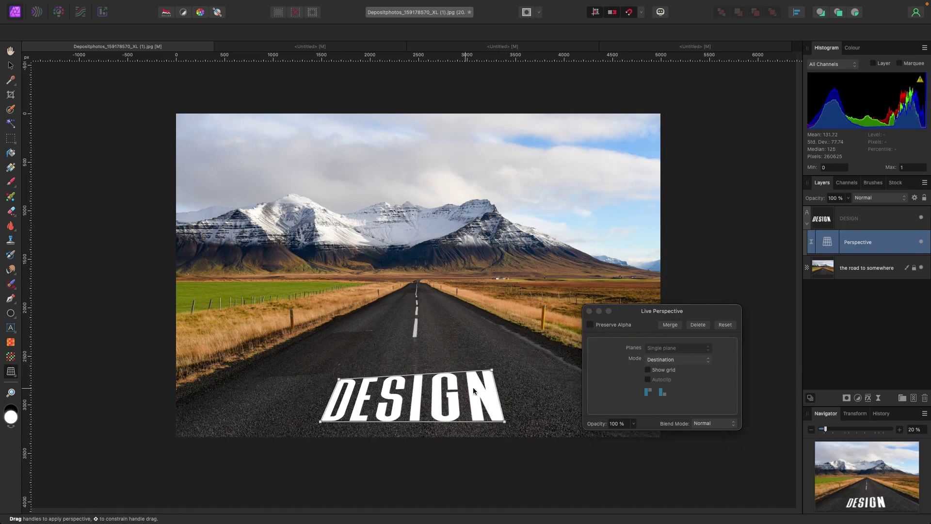
pyautogui.moveTo(492, 371); pyautogui.dragTo(488, 380)
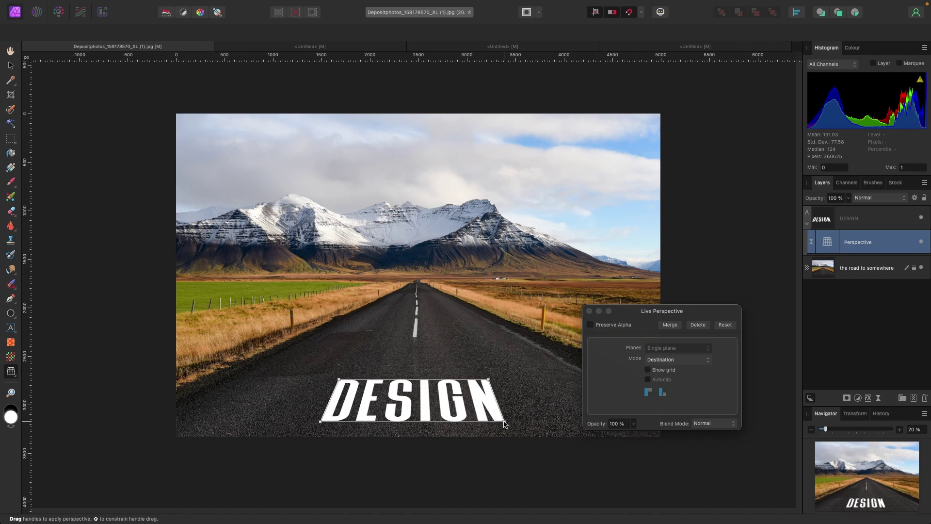
pyautogui.moveTo(505, 421); pyautogui.dragTo(498, 421)
pyautogui.moveTo(320, 422); pyautogui.dragTo(325, 421)
pyautogui.moveTo(339, 381); pyautogui.dragTo(339, 387)
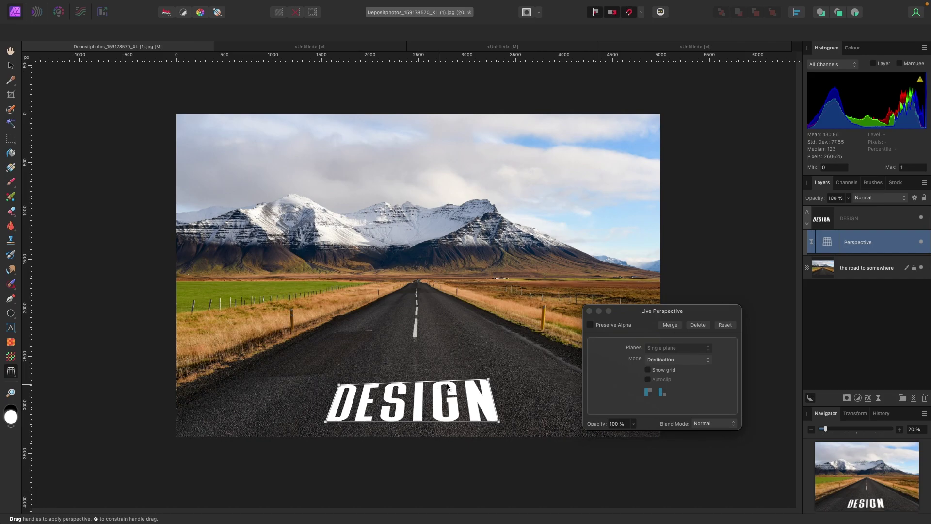
pyautogui.moveTo(489, 381); pyautogui.dragTo(491, 386)
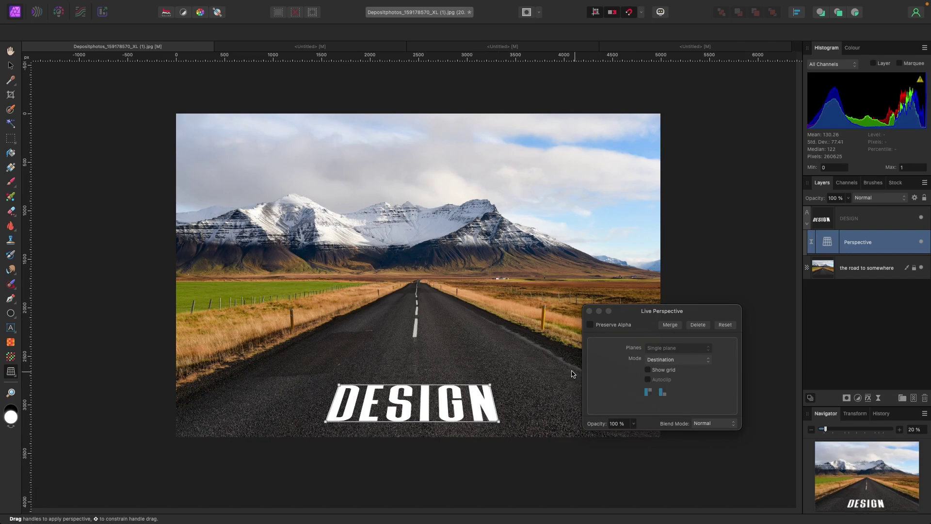
pyautogui.click(589, 311)
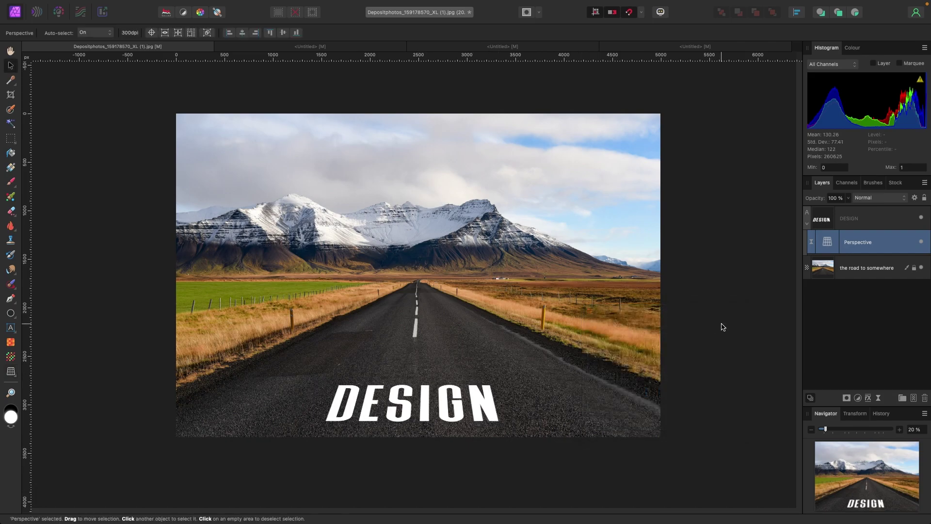
pyautogui.click(722, 324)
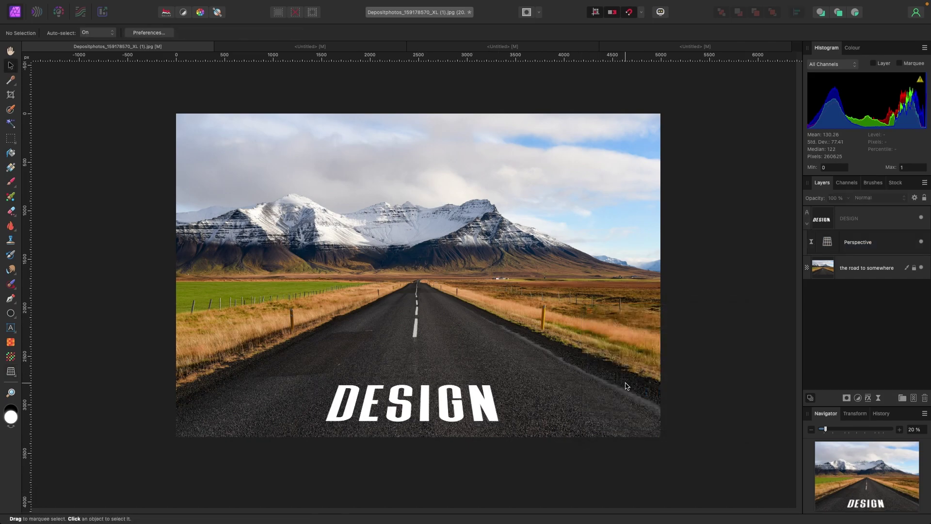
# Set the DESIGN text layer's blend mode to Overlay
pyautogui.click(464, 413)
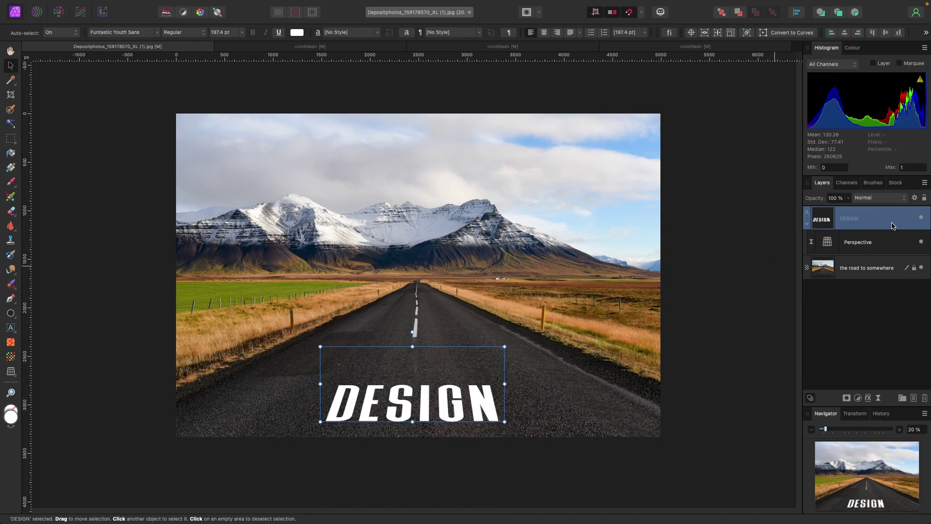
pyautogui.click(881, 201)
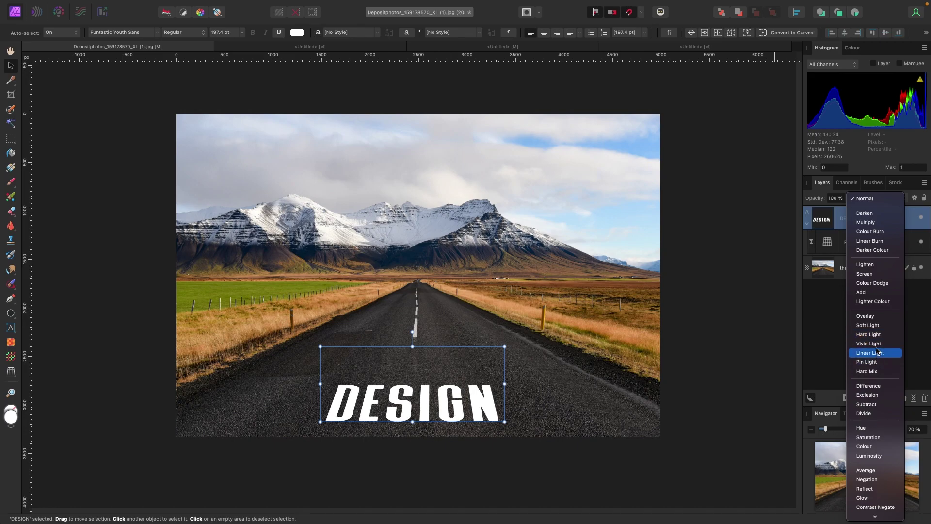
pyautogui.click(879, 320)
pyautogui.click(745, 379)
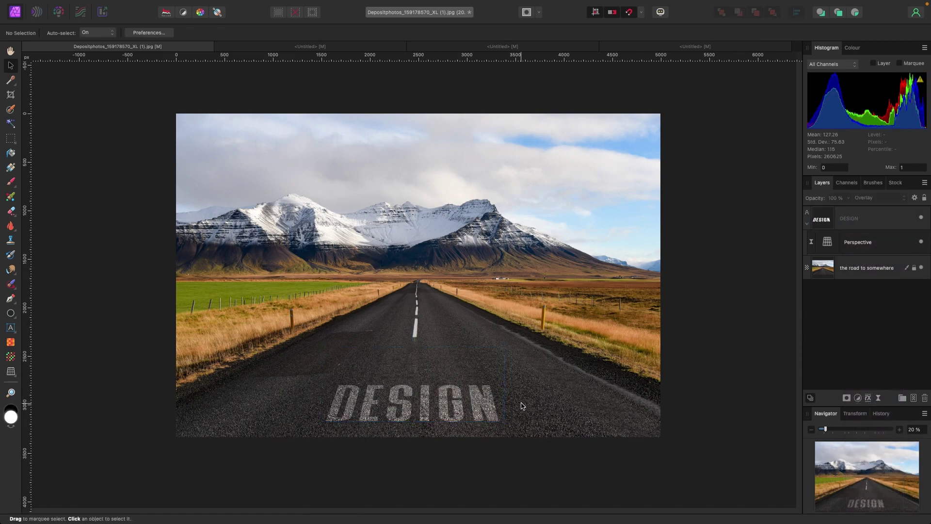
# Enlarge the DESIGN text to about 356 pt across the road and nudge it into place
pyautogui.click(462, 412)
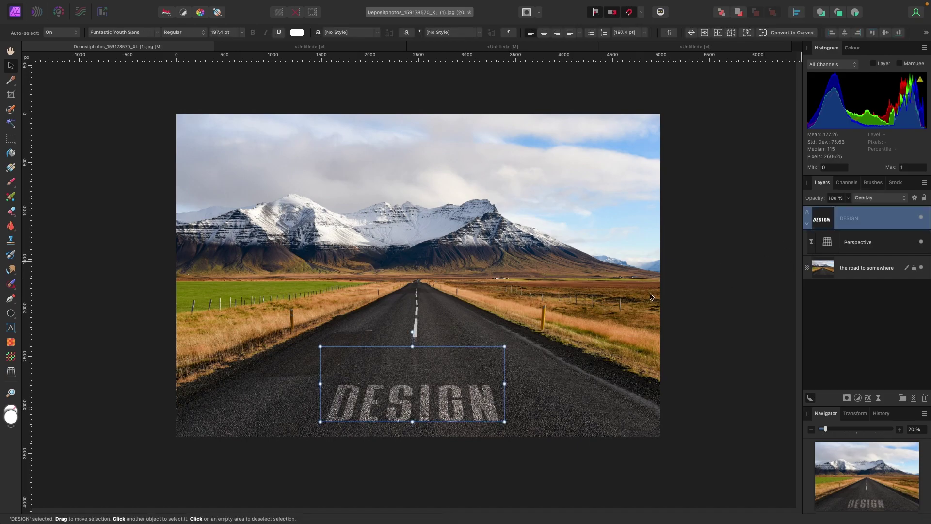
pyautogui.moveTo(504, 346); pyautogui.dragTo(582, 314)
pyautogui.moveTo(320, 315); pyautogui.dragTo(249, 285)
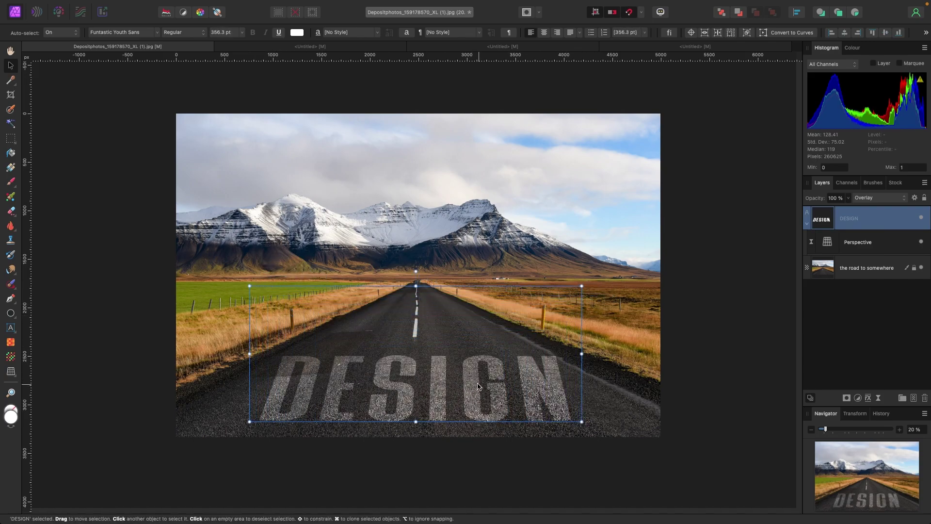
pyautogui.moveTo(473, 385); pyautogui.dragTo(472, 383)
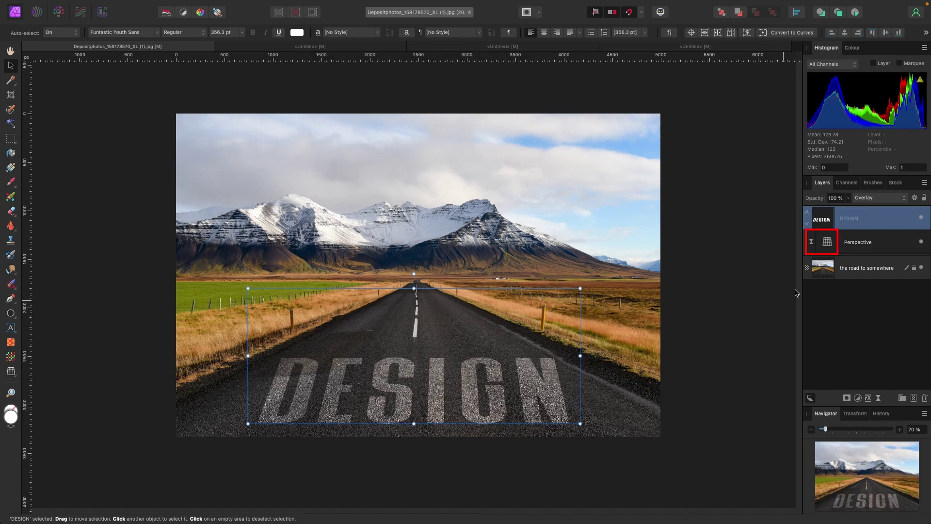
# Reopen the DESIGN text's Perspective filter and move both upper corners down and inward to flatten the enlarged text onto the road
pyautogui.doubleClick(828, 246)
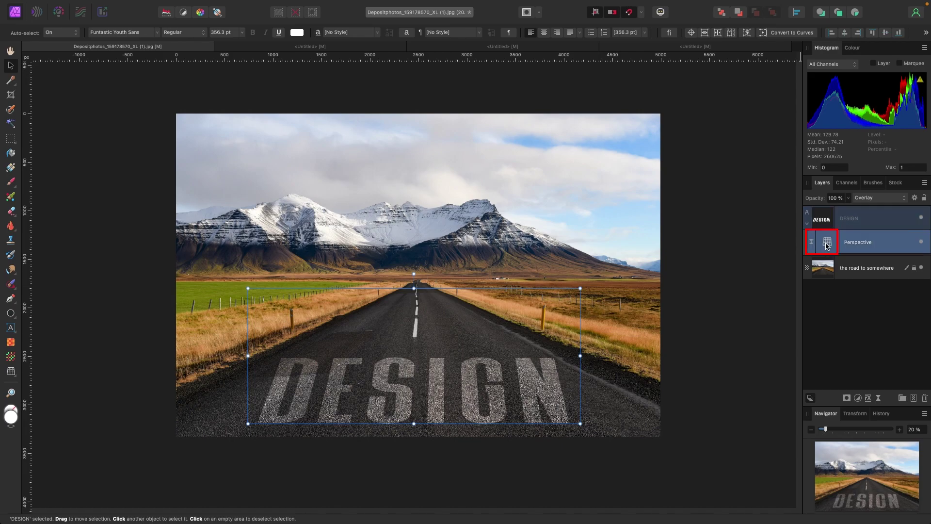
pyautogui.moveTo(290, 360); pyautogui.dragTo(297, 370)
pyautogui.moveTo(554, 358); pyautogui.dragTo(548, 367)
pyautogui.moveTo(289, 368); pyautogui.dragTo(291, 373)
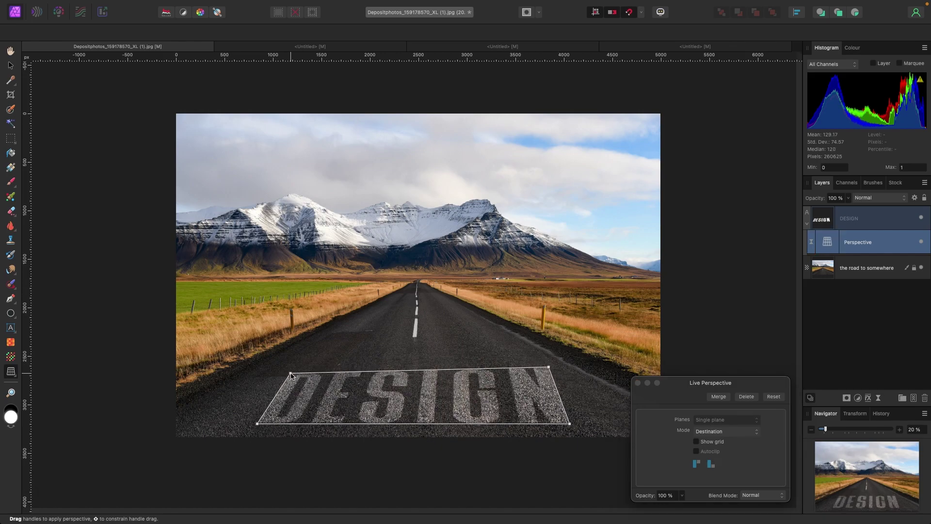
pyautogui.moveTo(548, 368); pyautogui.dragTo(546, 373)
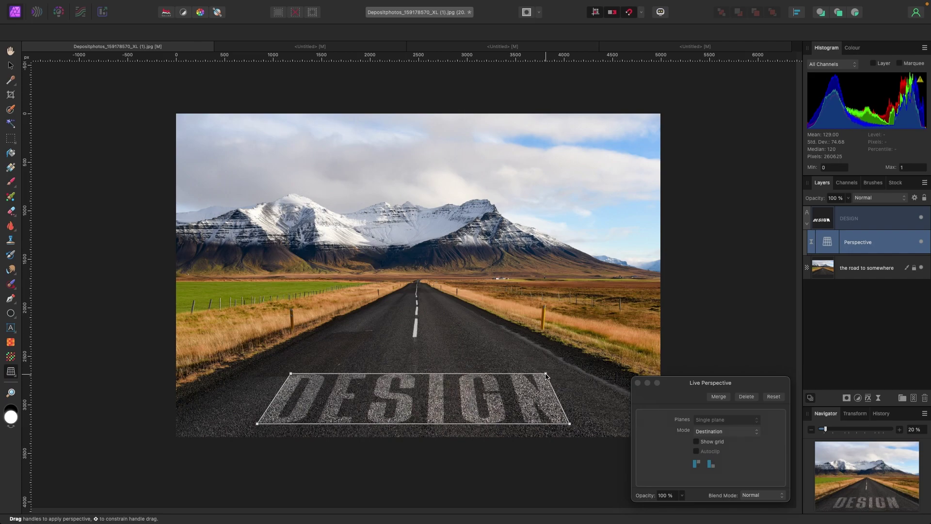
pyautogui.click(637, 383)
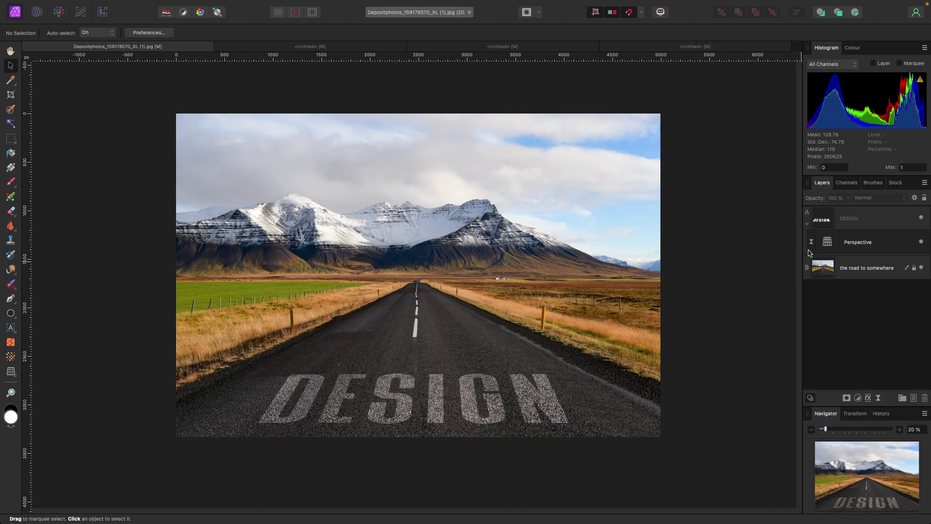
# Reopen the DESIGN text's live Perspective filter to check that its settings remain editable, then close it
pyautogui.doubleClick(824, 245)
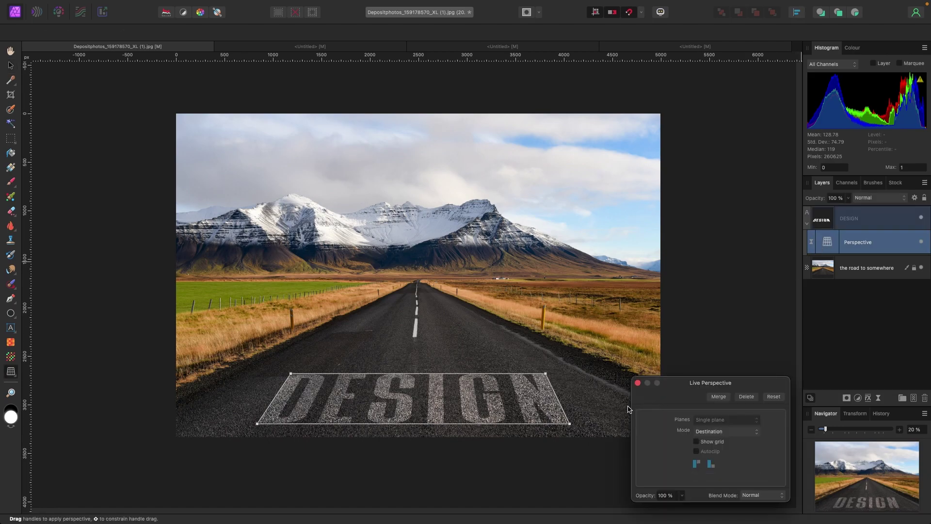
pyautogui.click(638, 383)
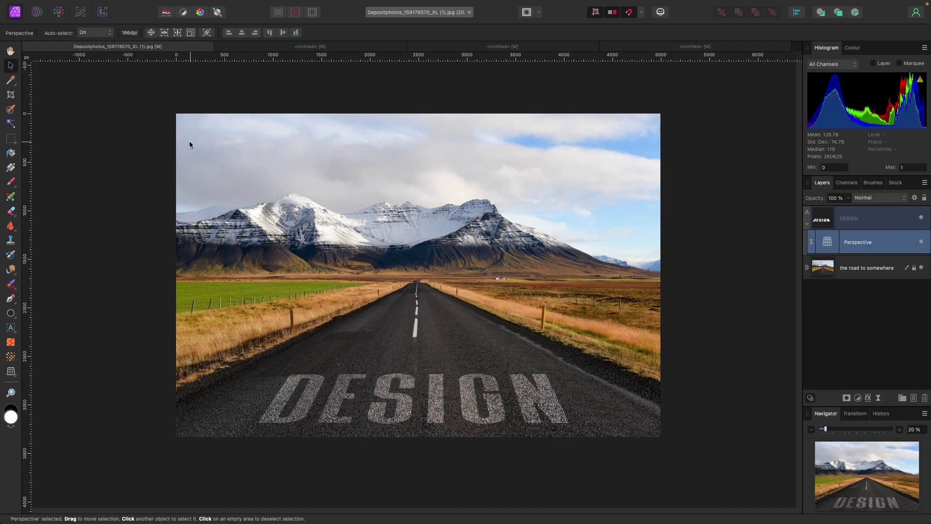
# Switch to the T-shirt photo document and move the tattoo image from the man's chest onto his upper arm beside it
pyautogui.click(298, 48)
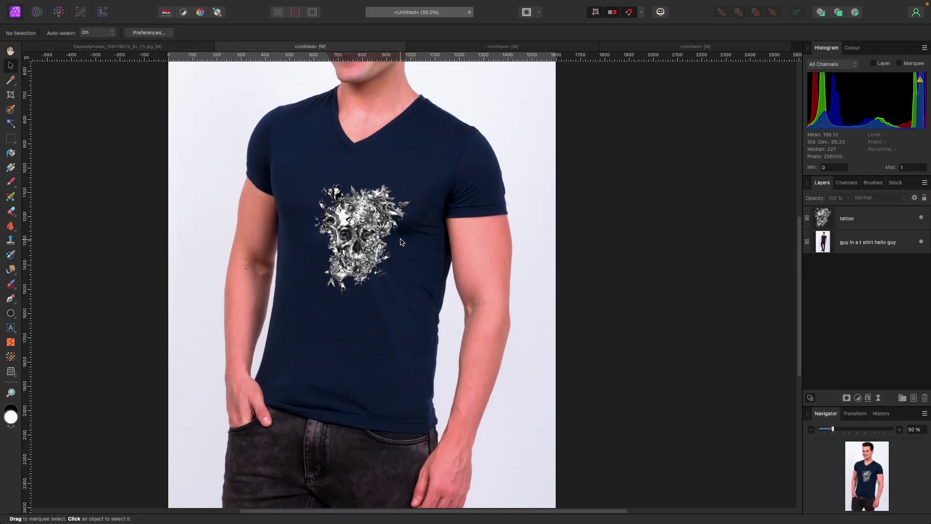
pyautogui.scroll(5, 400, 241)
pyautogui.scroll(-3, 400, 237)
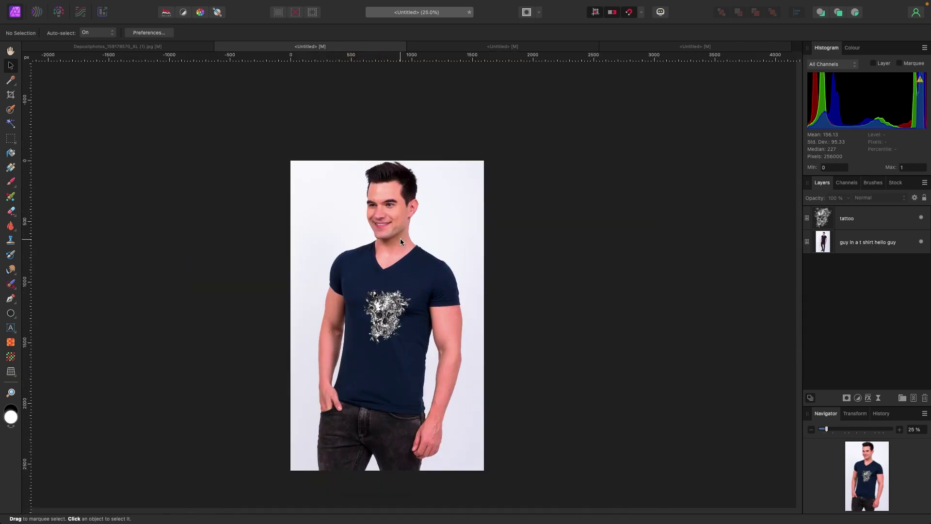
pyautogui.scroll(3, 400, 237)
pyautogui.click(398, 273)
pyautogui.click(394, 331)
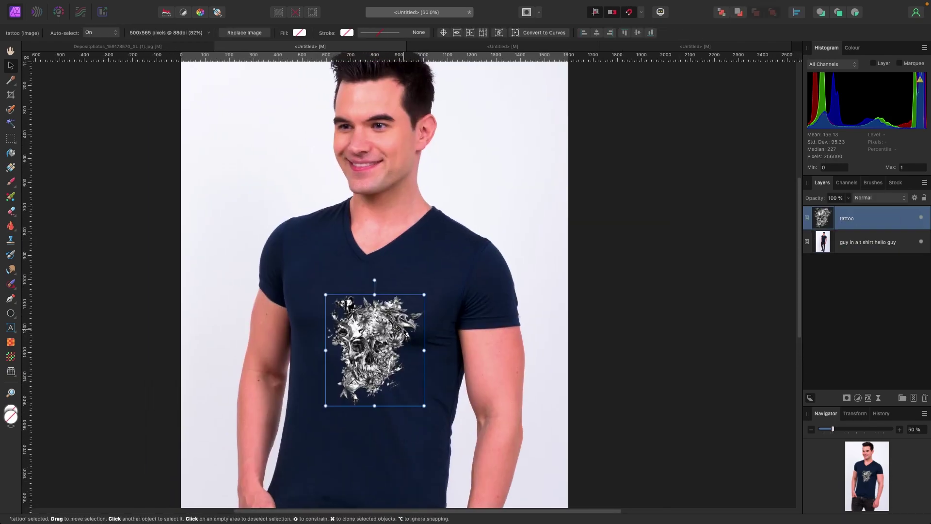
pyautogui.moveTo(377, 336); pyautogui.dragTo(497, 343)
pyautogui.scroll(-2, 466, 310)
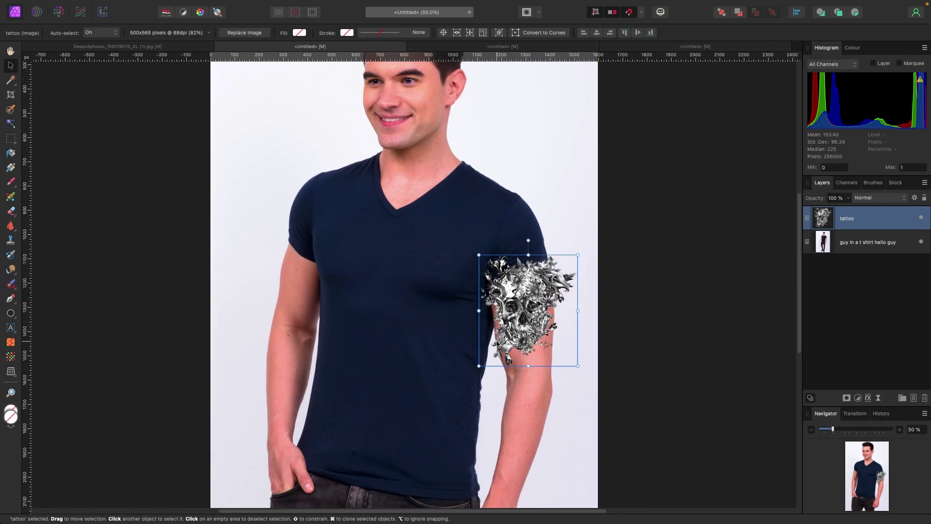
pyautogui.moveTo(490, 338); pyautogui.dragTo(497, 345)
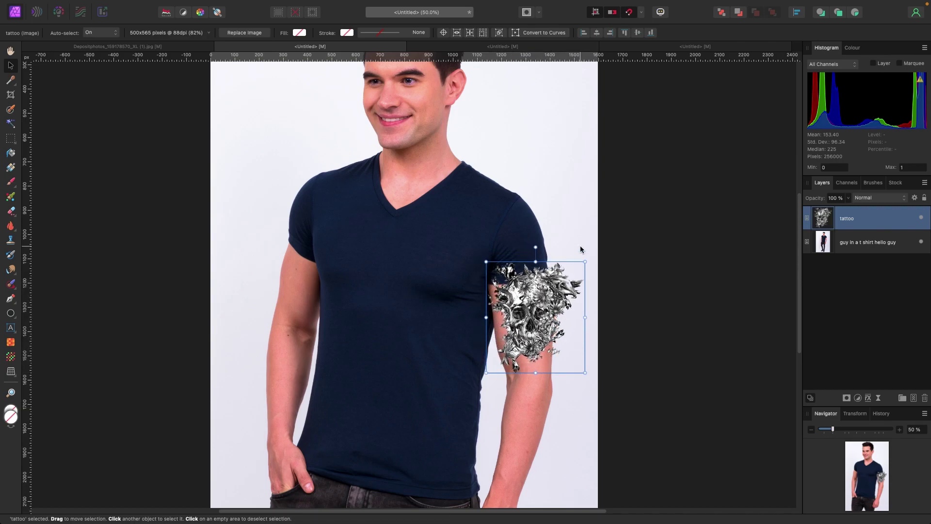
# Set the tattoo layer's blend mode to Multiply and nudge the tattoo slightly inward over the arm
pyautogui.click(880, 198)
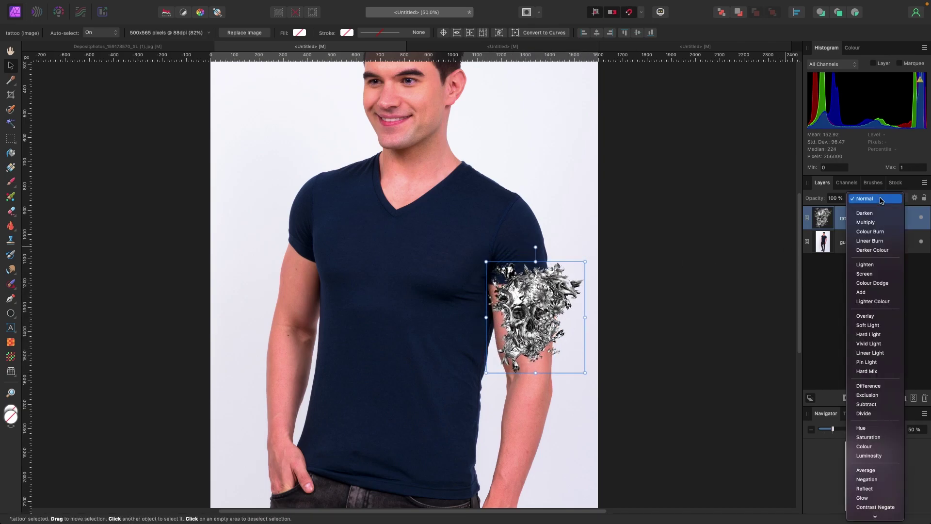
pyautogui.click(876, 224)
pyautogui.moveTo(546, 311)
pyautogui.mouseDown()
pyautogui.moveTo(544, 320)
pyautogui.moveTo(539, 311)
pyautogui.mouseUp()
pyautogui.scroll(4, 542, 313)
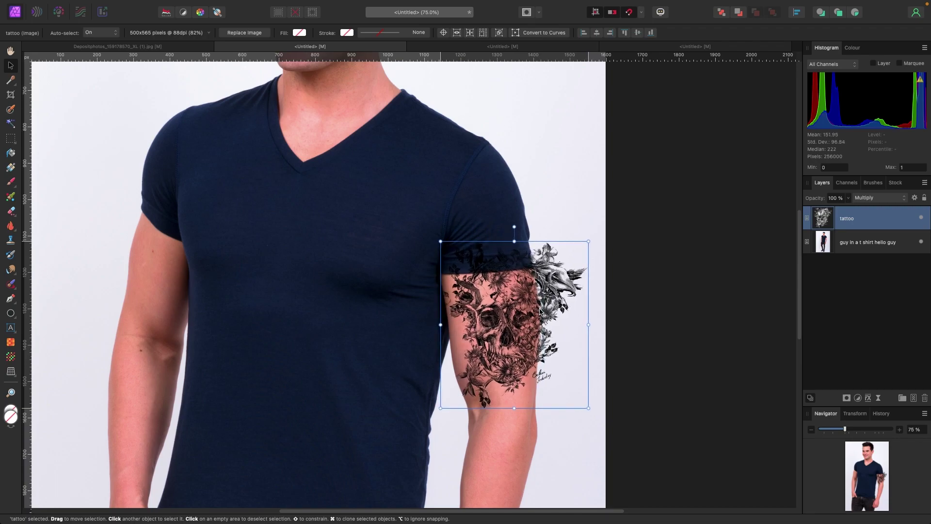
# Rotate the tattoo slightly counterclockwise and fine-tune its position to follow the upper arm
pyautogui.scroll(3, 540, 311)
pyautogui.scroll(-1, 547, 302)
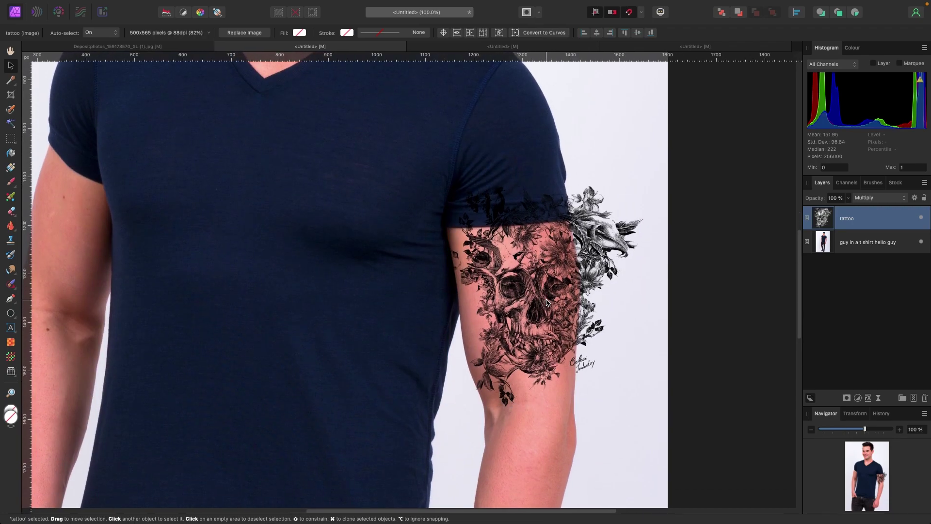
pyautogui.moveTo(545, 297); pyautogui.dragTo(544, 297)
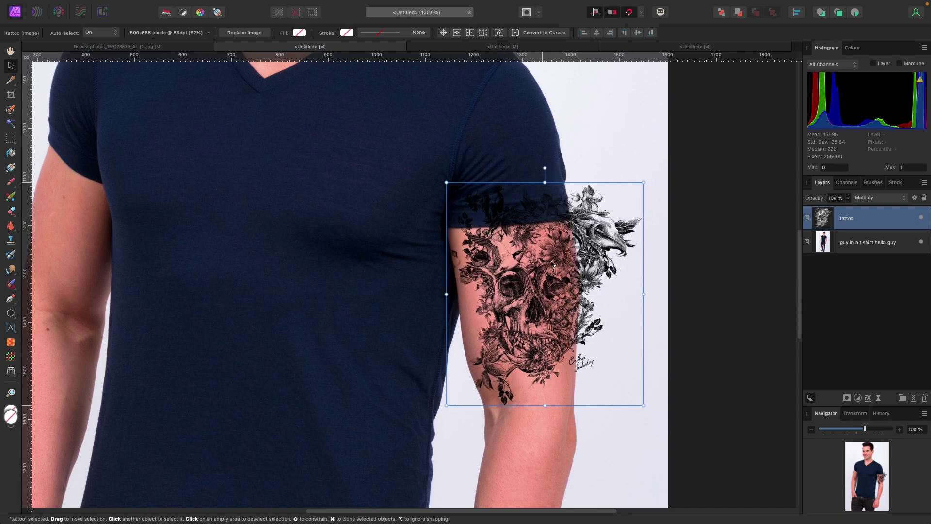
pyautogui.moveTo(543, 166); pyautogui.dragTo(539, 163)
pyautogui.moveTo(604, 269); pyautogui.dragTo(598, 262)
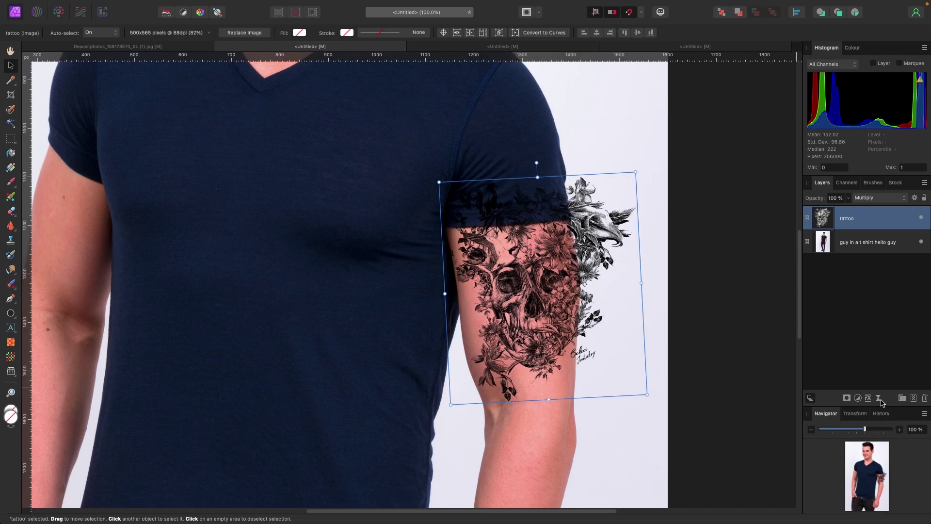
# Add a live Mesh Warp filter to the tattoo layer and expand the layer to show the nested filter
pyautogui.click(880, 399)
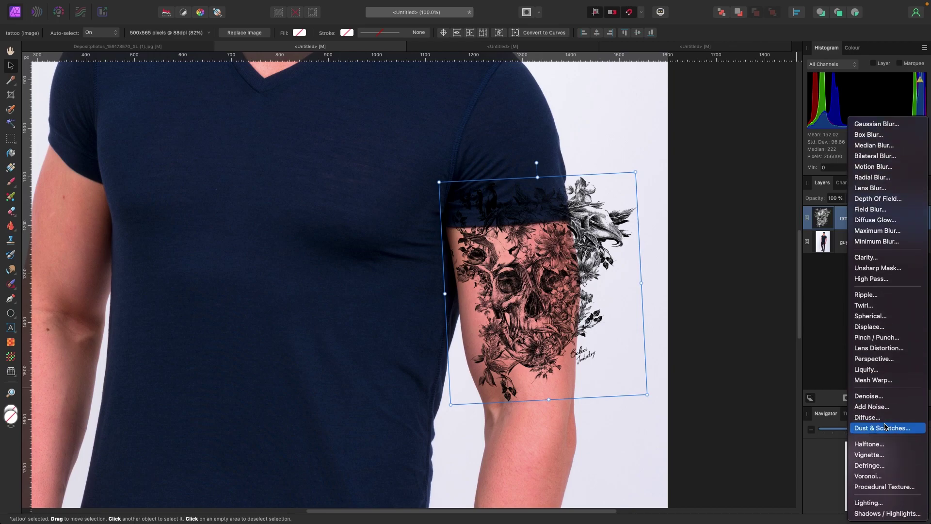
pyautogui.click(881, 381)
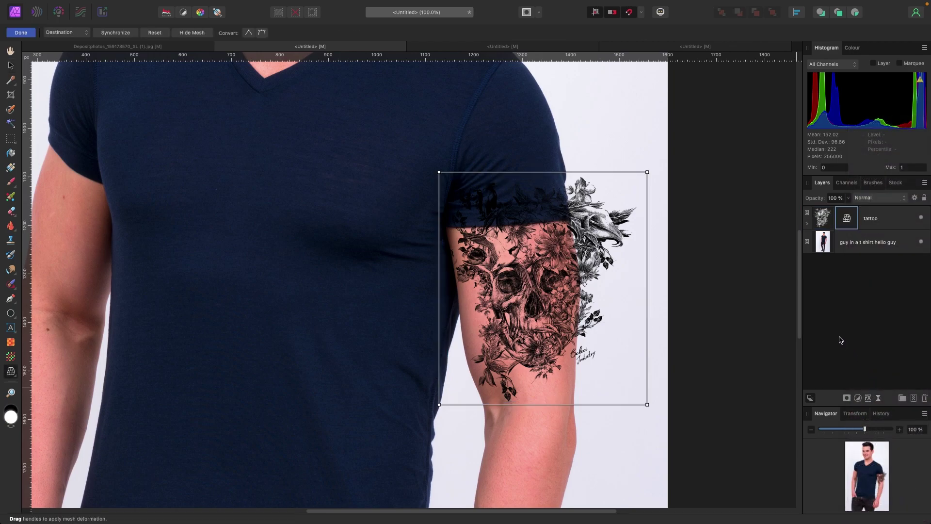
pyautogui.click(808, 224)
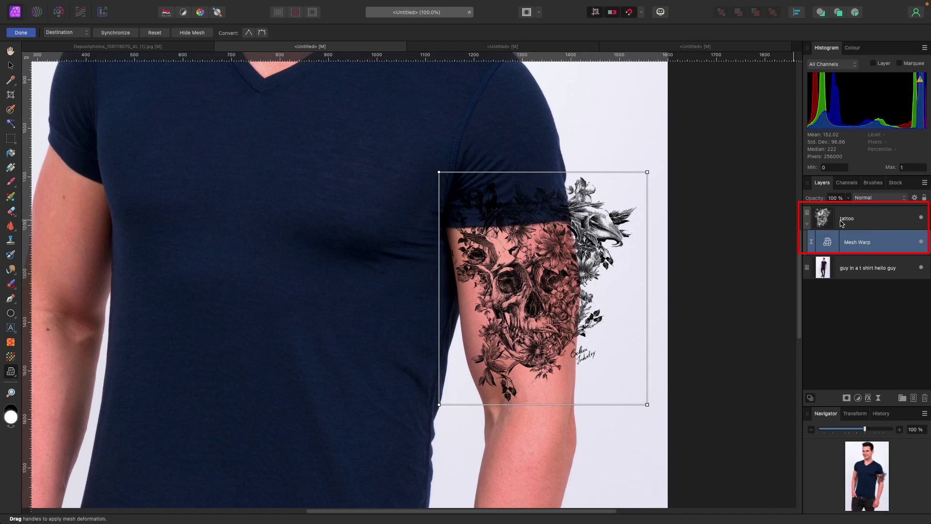
# Pull the mesh's upper outer corner outward, then add four nodes along that outer side and bulge them away from the arm
pyautogui.moveTo(647, 173); pyautogui.dragTo(651, 169)
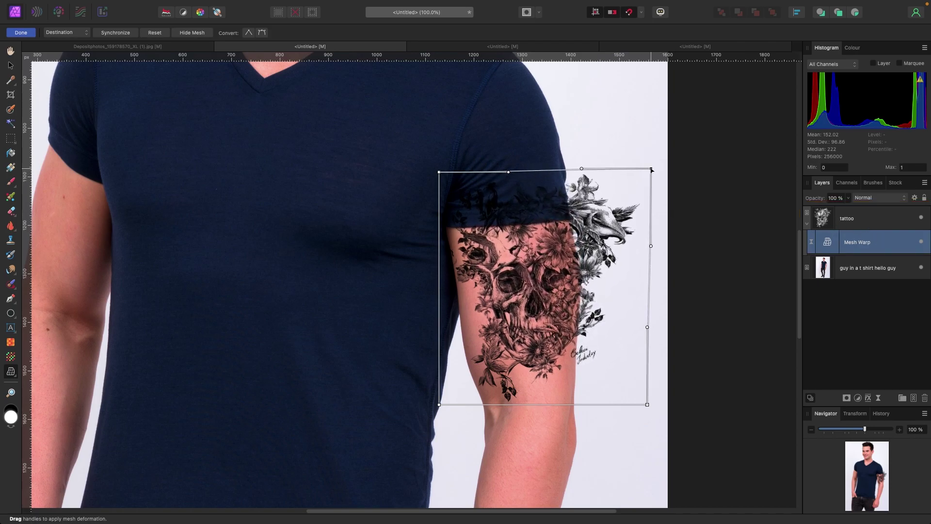
pyautogui.moveTo(651, 245); pyautogui.dragTo(657, 257)
pyautogui.doubleClick(653, 258)
pyautogui.doubleClick(654, 323)
pyautogui.moveTo(654, 322); pyautogui.dragTo(661, 321)
pyautogui.doubleClick(657, 355)
pyautogui.moveTo(657, 355); pyautogui.dragTo(665, 358)
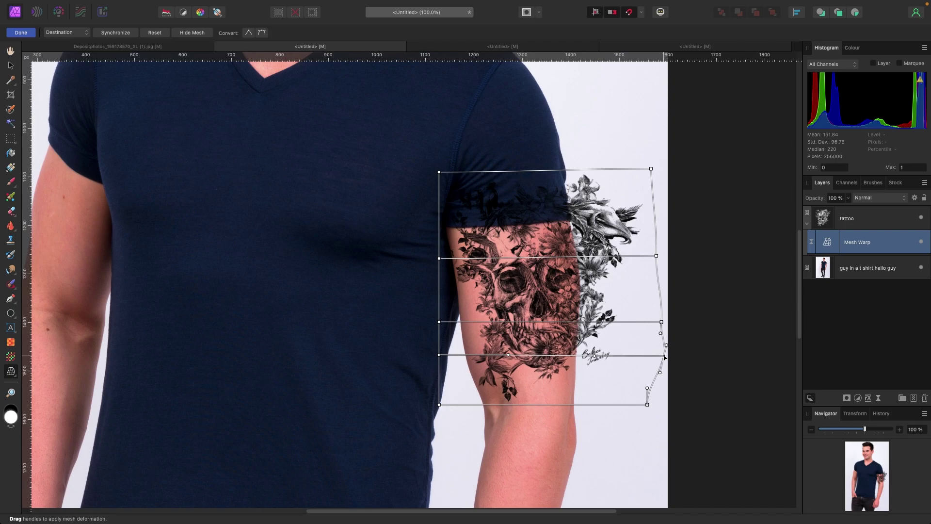
pyautogui.doubleClick(656, 220)
pyautogui.moveTo(656, 219); pyautogui.dragTo(667, 214)
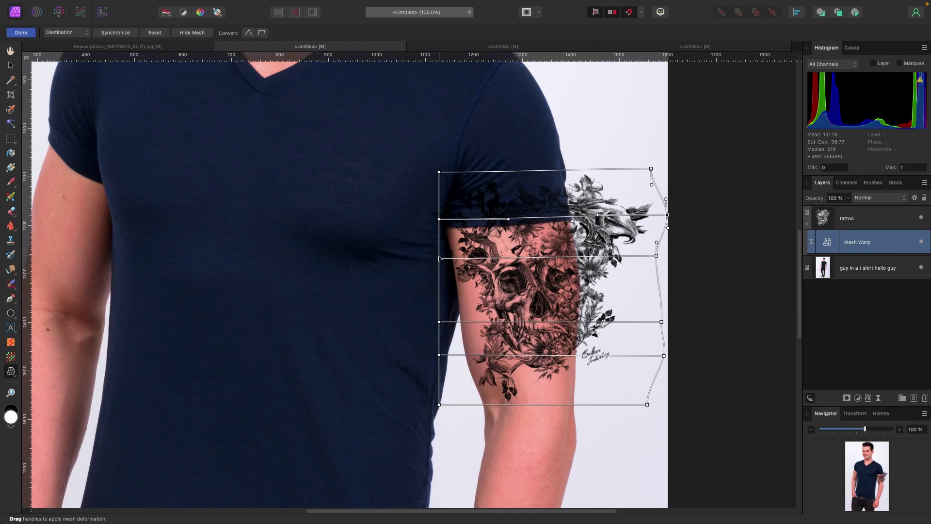
# Bulge the mesh nodes and lower corner on the torso side outward, curve the bottom edge downward, and finish the warp
pyautogui.moveTo(439, 259); pyautogui.dragTo(436, 258)
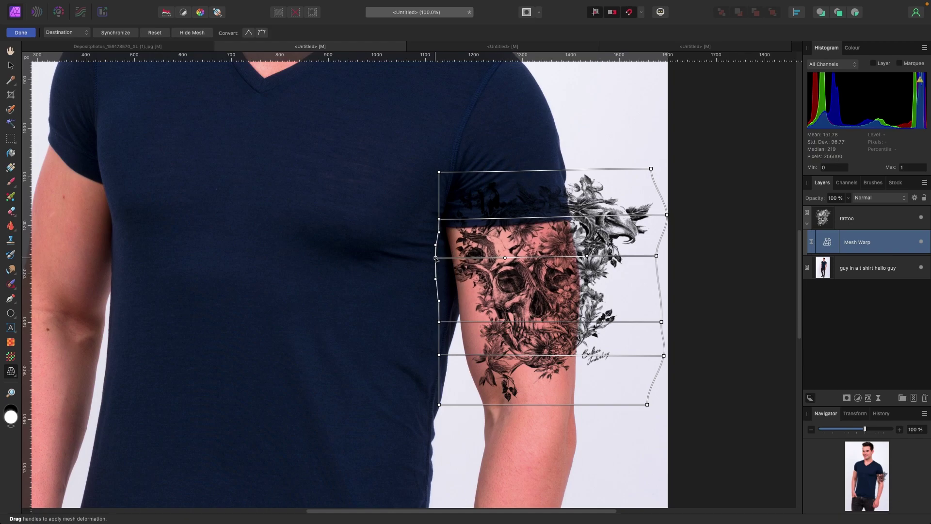
pyautogui.click(440, 322)
pyautogui.moveTo(440, 322); pyautogui.dragTo(432, 322)
pyautogui.moveTo(439, 355); pyautogui.dragTo(434, 358)
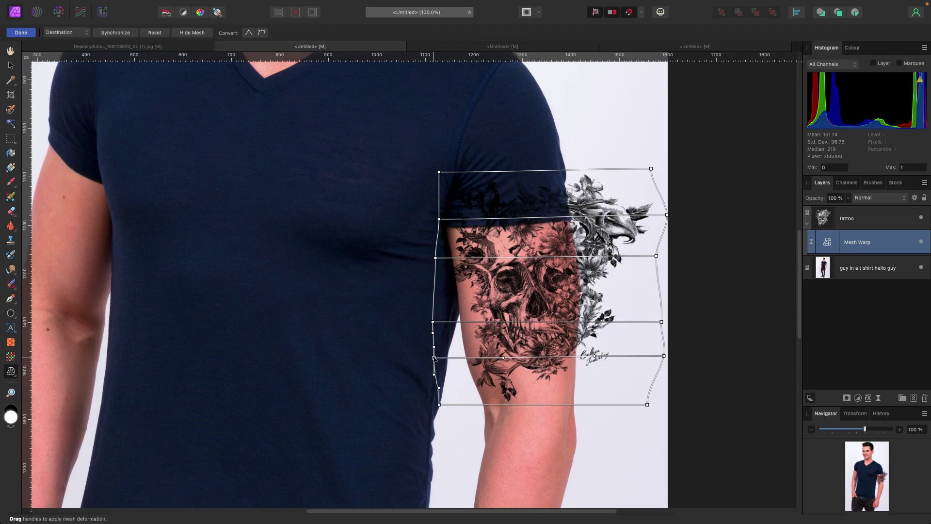
pyautogui.click(440, 405)
pyautogui.moveTo(440, 405); pyautogui.dragTo(436, 404)
pyautogui.moveTo(507, 405); pyautogui.dragTo(506, 412)
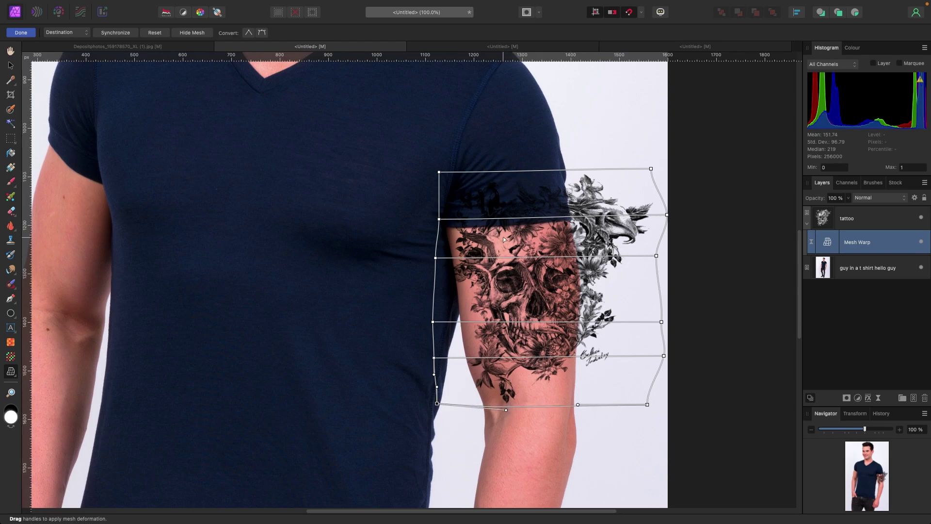
pyautogui.click(28, 34)
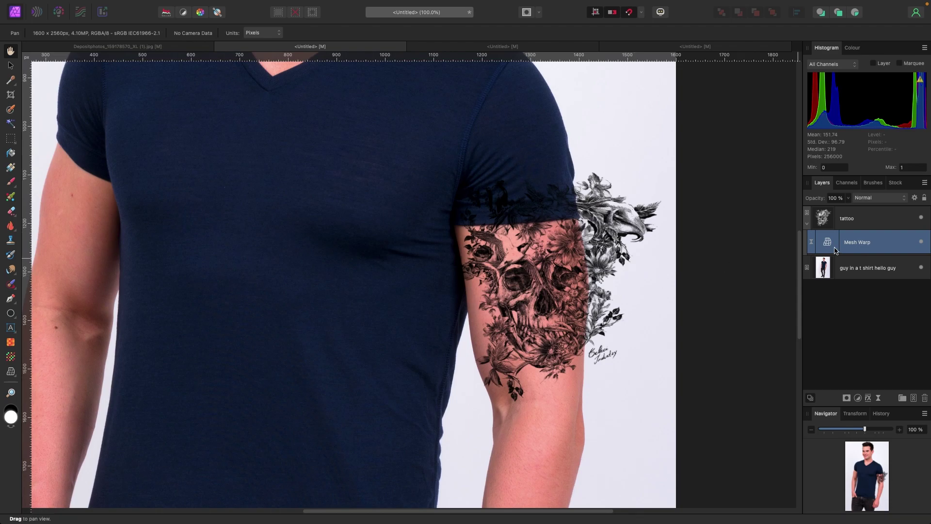
# Reduce the tattoo layer's opacity to 67%
pyautogui.click(853, 221)
pyautogui.click(847, 198)
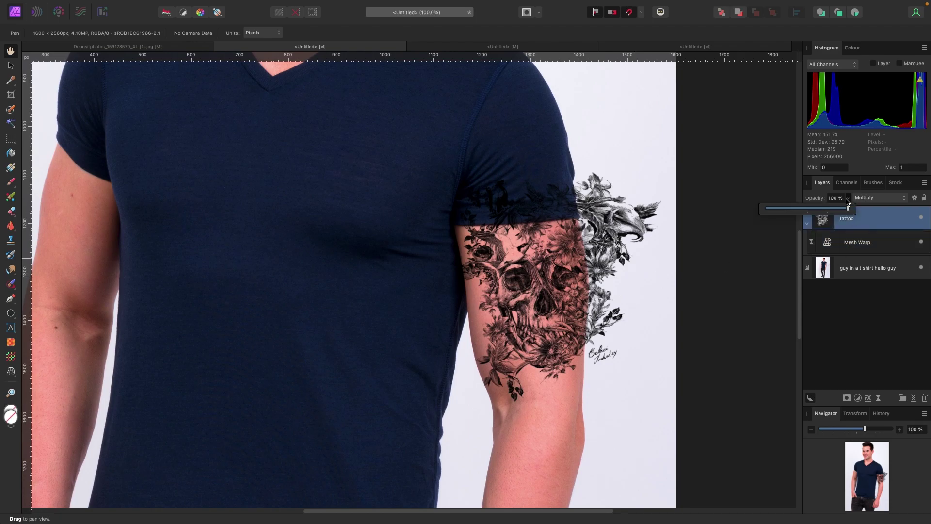
pyautogui.moveTo(847, 209); pyautogui.dragTo(822, 211)
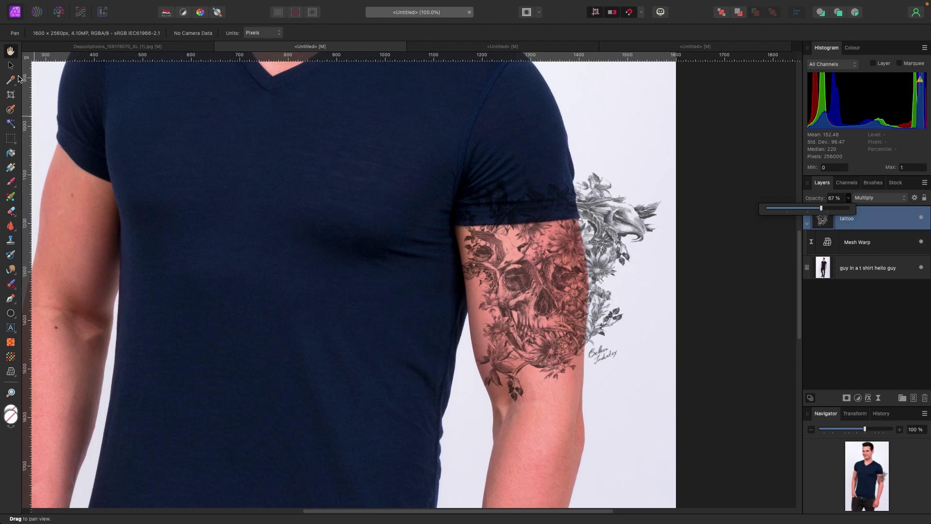
# Add a mask to the tattoo layer
pyautogui.click(10, 65)
pyautogui.click(679, 272)
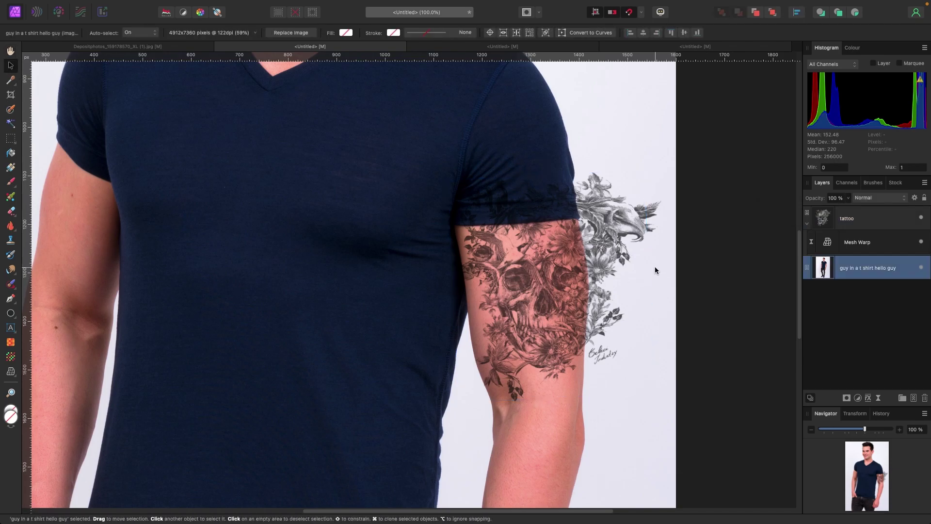
pyautogui.scroll(2, 655, 270)
pyautogui.click(863, 223)
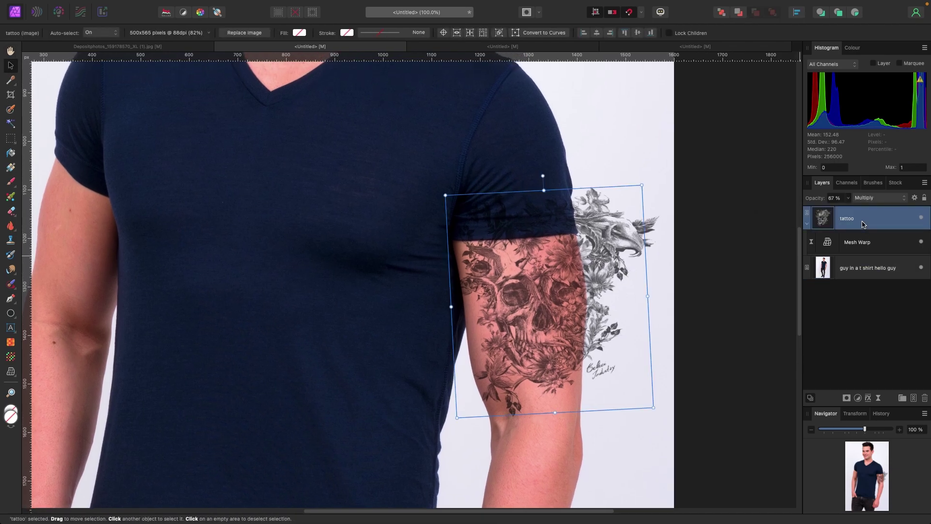
pyautogui.click(847, 398)
pyautogui.click(855, 406)
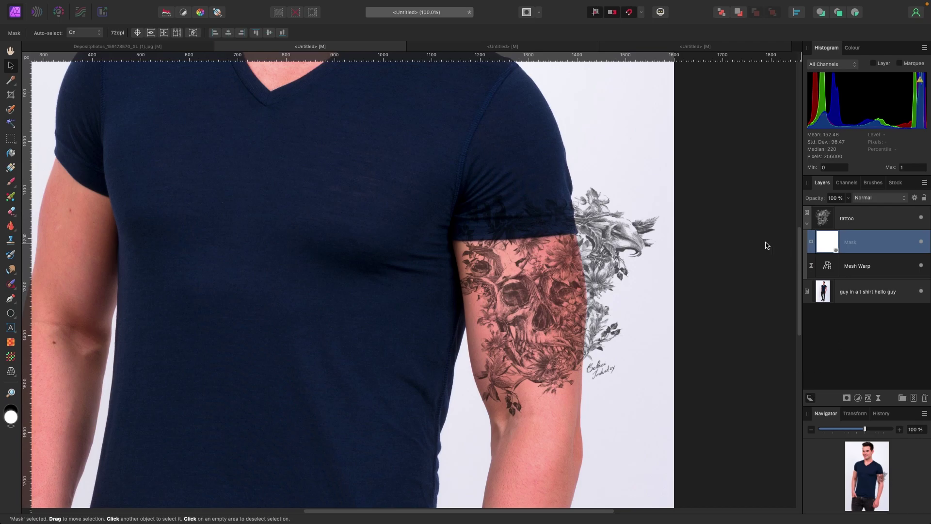
# Paint black on the mask with a 150.3 px soft brush to hide the tattoo parts spilling over the background
pyautogui.press('b')
pyautogui.press('x')
pyautogui.press('[')
pyautogui.press('[')
pyautogui.press('[')
pyautogui.press('[')
pyautogui.press('[')
pyautogui.press('[')
pyautogui.press('[')
pyautogui.press('[')
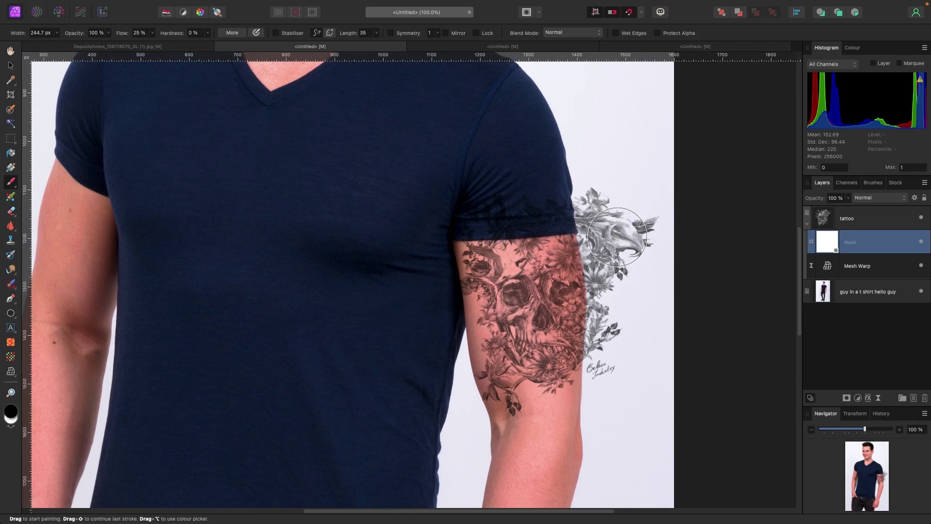
pyautogui.press('[')
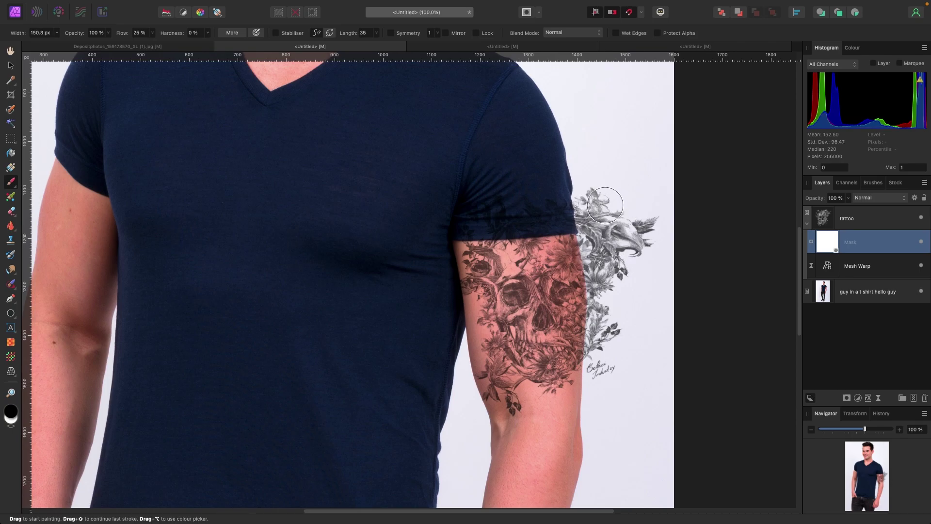
pyautogui.moveTo(647, 219)
pyautogui.mouseDown()
pyautogui.moveTo(642, 266)
pyautogui.moveTo(639, 212)
pyautogui.moveTo(610, 163)
pyautogui.moveTo(591, 197)
pyautogui.moveTo(609, 236)
pyautogui.moveTo(614, 294)
pyautogui.moveTo(614, 342)
pyautogui.moveTo(597, 374)
pyautogui.moveTo(629, 298)
pyautogui.moveTo(624, 241)
pyautogui.moveTo(625, 257)
pyautogui.moveTo(595, 203)
pyautogui.moveTo(599, 226)
pyautogui.moveTo(584, 216)
pyautogui.moveTo(603, 257)
pyautogui.moveTo(605, 369)
pyautogui.moveTo(607, 294)
pyautogui.moveTo(581, 201)
pyautogui.mouseUp()
# Shrink the brush to 78.4 px and mask out the tattoo where it overlaps the T-shirt sleeve
pyautogui.press('[')
pyautogui.press('[')
pyautogui.scroll(5, 581, 201)
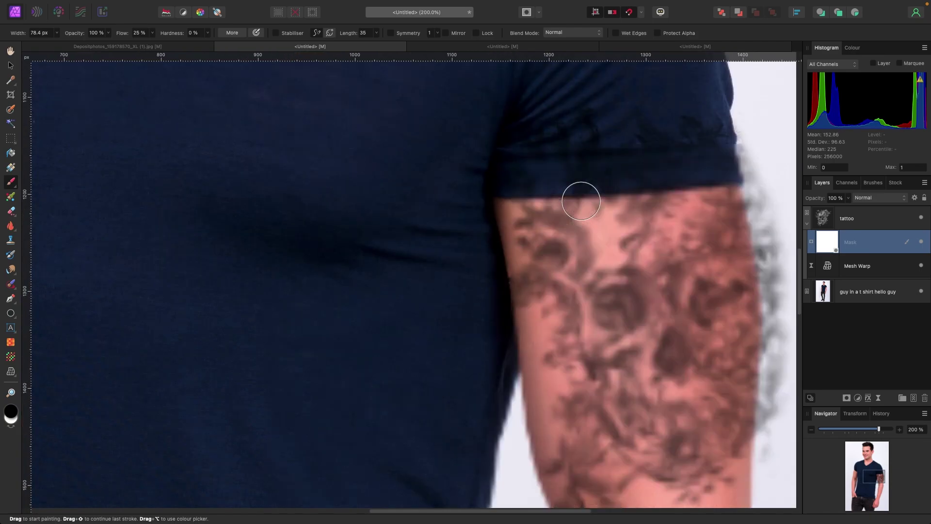
pyautogui.moveTo(506, 144)
pyautogui.mouseDown()
pyautogui.moveTo(413, 148)
pyautogui.moveTo(519, 123)
pyautogui.moveTo(428, 155)
pyautogui.moveTo(483, 170)
pyautogui.moveTo(615, 156)
pyautogui.moveTo(515, 128)
pyautogui.moveTo(634, 135)
pyautogui.mouseUp()
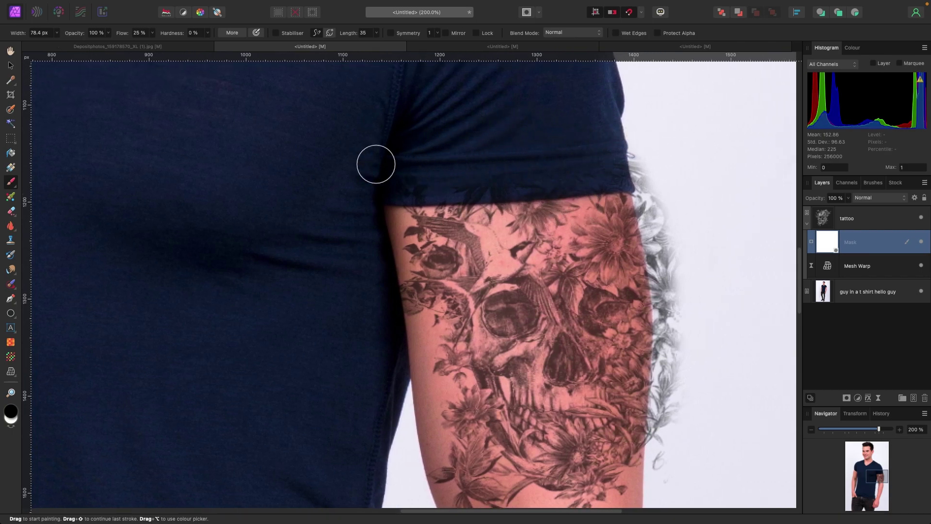
pyautogui.moveTo(630, 174); pyautogui.dragTo(613, 162)
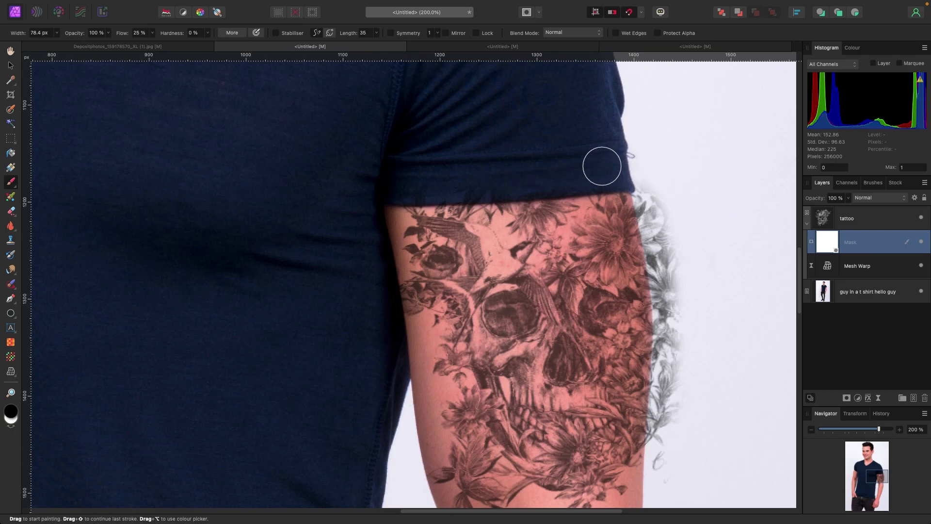
# Use a smaller brush to mask out the tattoo remnants along the sleeve hem and outside the arm's outer edge
pyautogui.press('[')
pyautogui.press('[')
pyautogui.press('[')
pyautogui.press('[')
pyautogui.press('[')
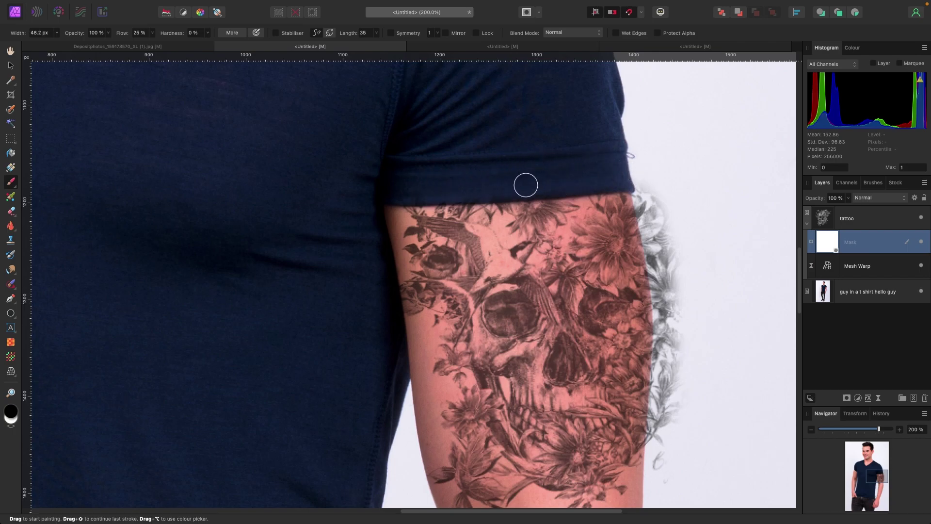
pyautogui.moveTo(664, 242)
pyautogui.mouseDown()
pyautogui.moveTo(647, 180)
pyautogui.moveTo(682, 300)
pyautogui.moveTo(681, 422)
pyautogui.moveTo(669, 477)
pyautogui.moveTo(658, 454)
pyautogui.moveTo(659, 477)
pyautogui.moveTo(656, 243)
pyautogui.moveTo(640, 173)
pyautogui.moveTo(673, 329)
pyautogui.moveTo(678, 256)
pyautogui.moveTo(680, 287)
pyautogui.moveTo(660, 345)
pyautogui.moveTo(652, 474)
pyautogui.moveTo(677, 431)
pyautogui.moveTo(662, 281)
pyautogui.moveTo(636, 190)
pyautogui.moveTo(656, 277)
pyautogui.moveTo(651, 240)
pyautogui.moveTo(659, 343)
pyautogui.moveTo(662, 310)
pyautogui.moveTo(657, 434)
pyautogui.mouseUp()
# Shrink the brush to 21.4 px and clean up the tattoo mask tightly along the arm's outer contour
pyautogui.press('[')
pyautogui.press('[')
pyautogui.press('[')
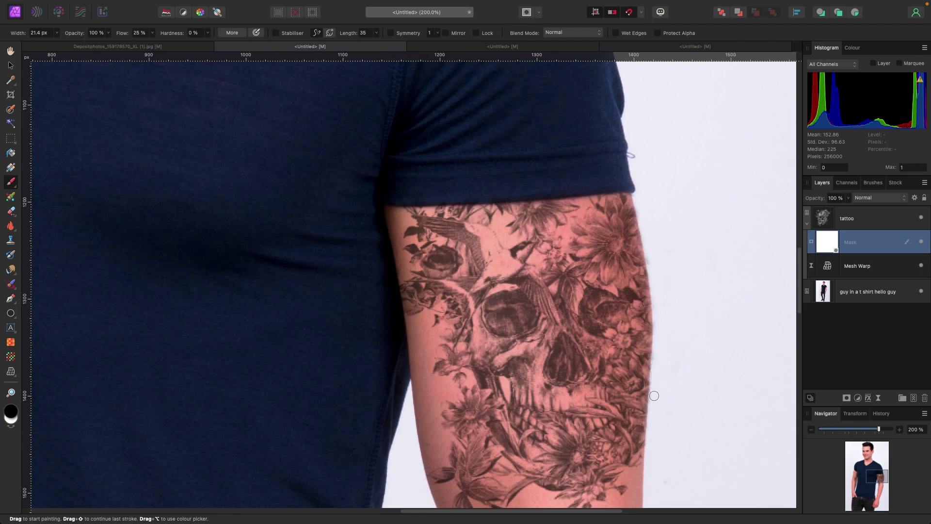
pyautogui.moveTo(647, 248); pyautogui.dragTo(646, 219)
pyautogui.scroll(-2, 375, 314)
pyautogui.hscroll(-8, 374, 312)
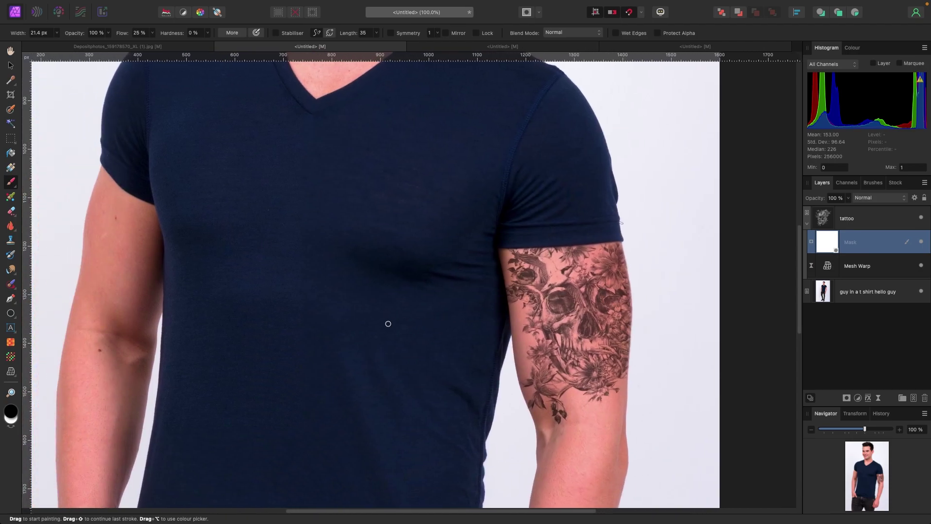
# Reopen the tattoo's Mesh Warp filter, readjust the middle nodes on the mesh's inner edge, and finish the warp
pyautogui.scroll(-1, 388, 324)
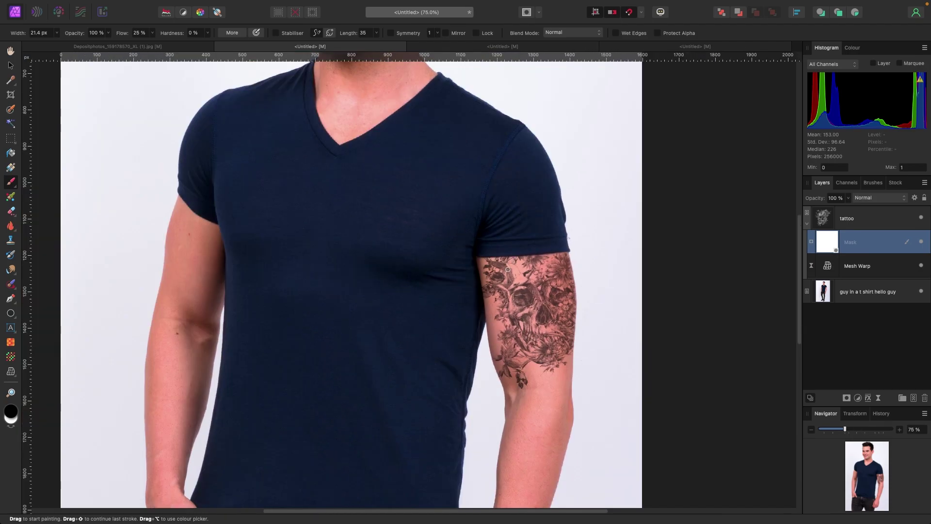
pyautogui.scroll(3, 510, 269)
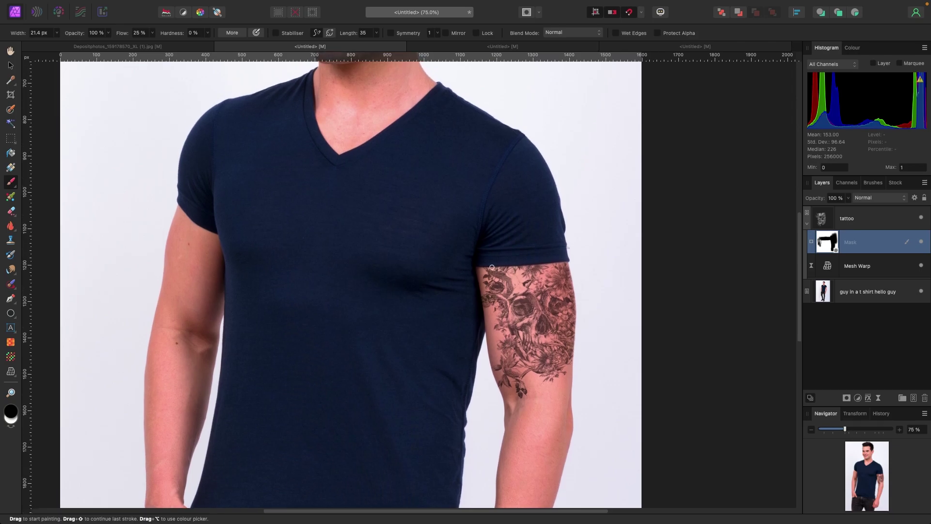
pyautogui.hscroll(-2, 477, 266)
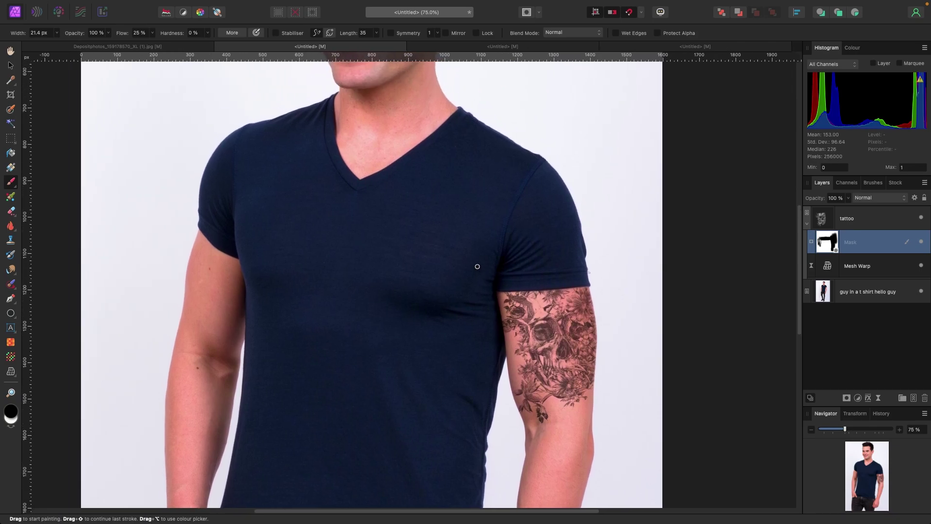
pyautogui.scroll(1, 477, 267)
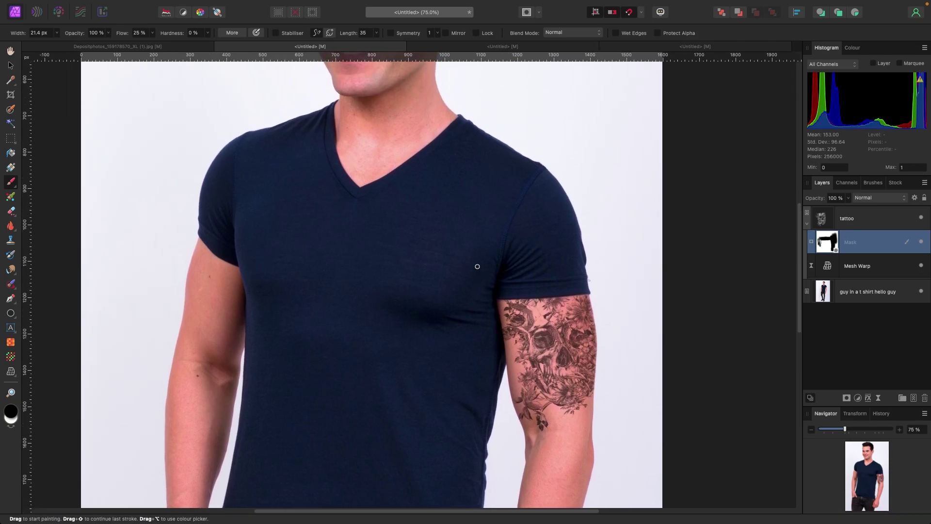
pyautogui.press('super+minus')
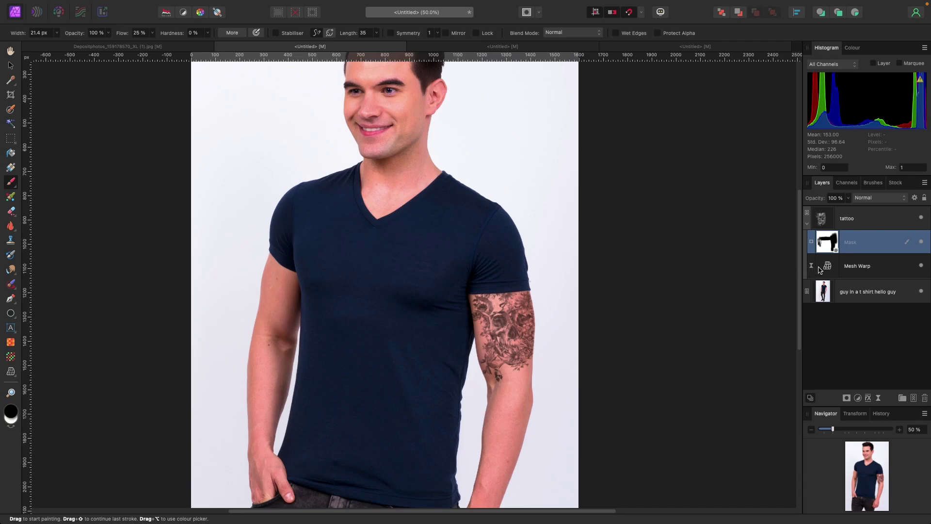
pyautogui.doubleClick(827, 267)
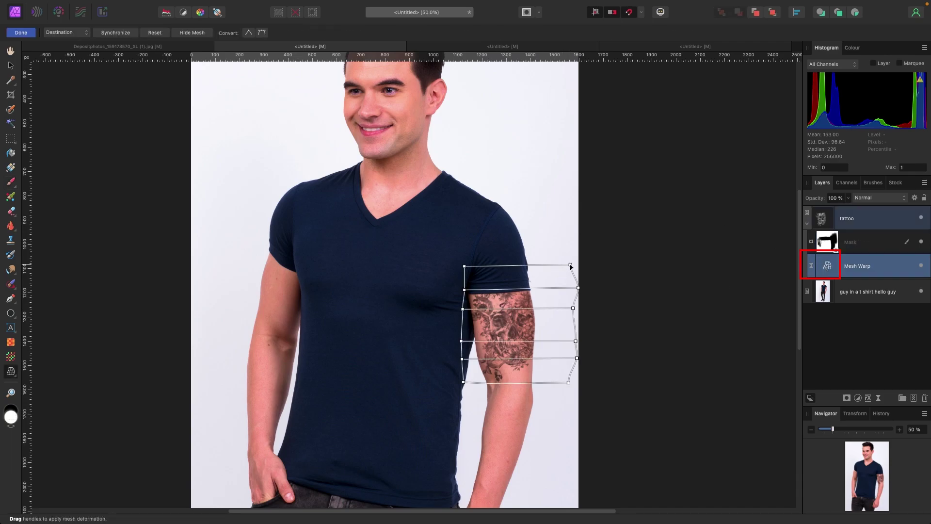
pyautogui.click(462, 309)
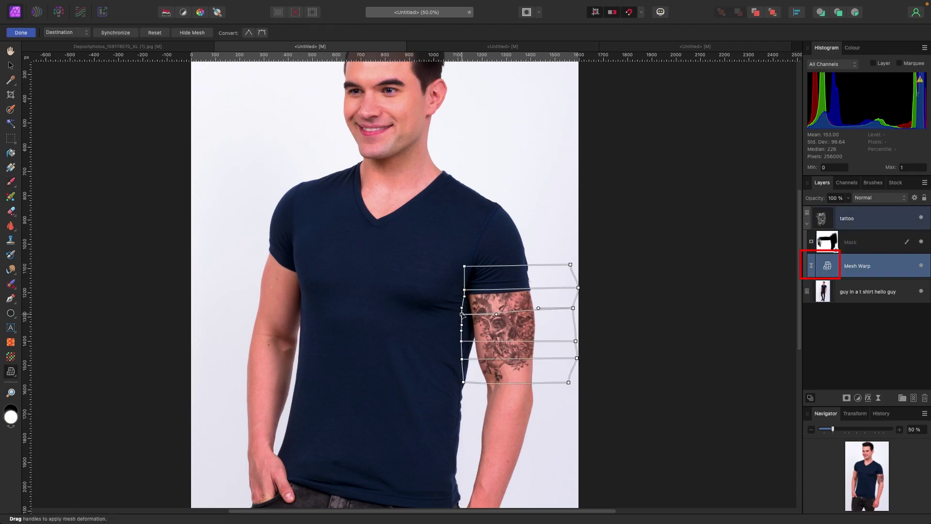
pyautogui.moveTo(462, 309); pyautogui.dragTo(463, 343)
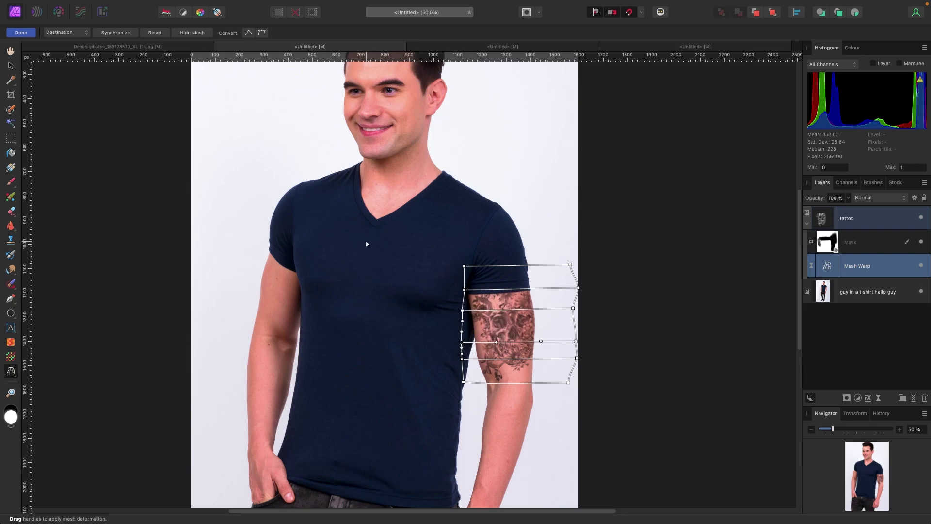
pyautogui.click(21, 32)
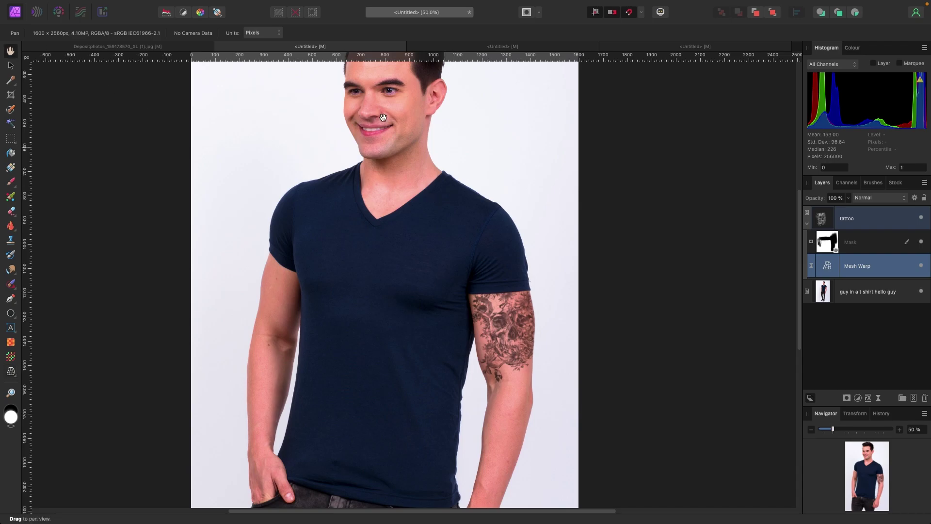
# Switch to the document with the man on the street and add a live Gaussian Blur filter to the dude on street layer
pyautogui.click(471, 47)
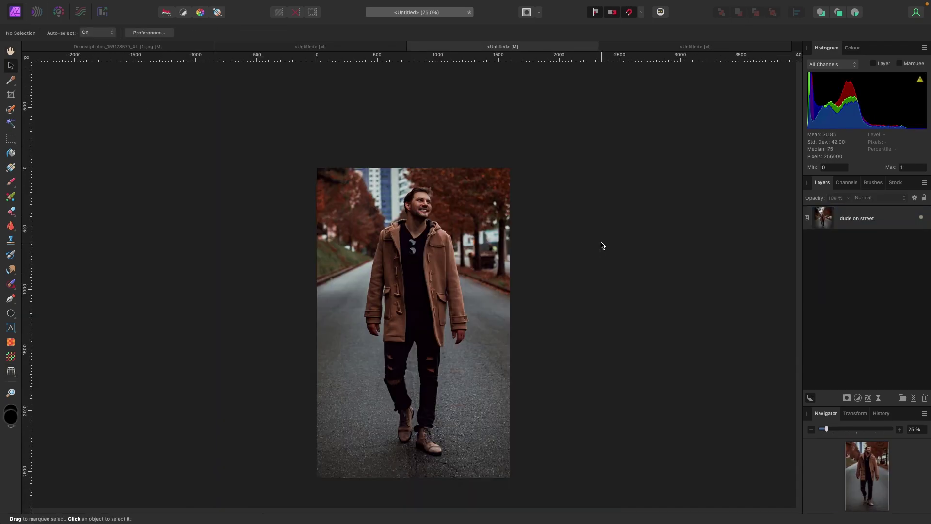
pyautogui.click(818, 222)
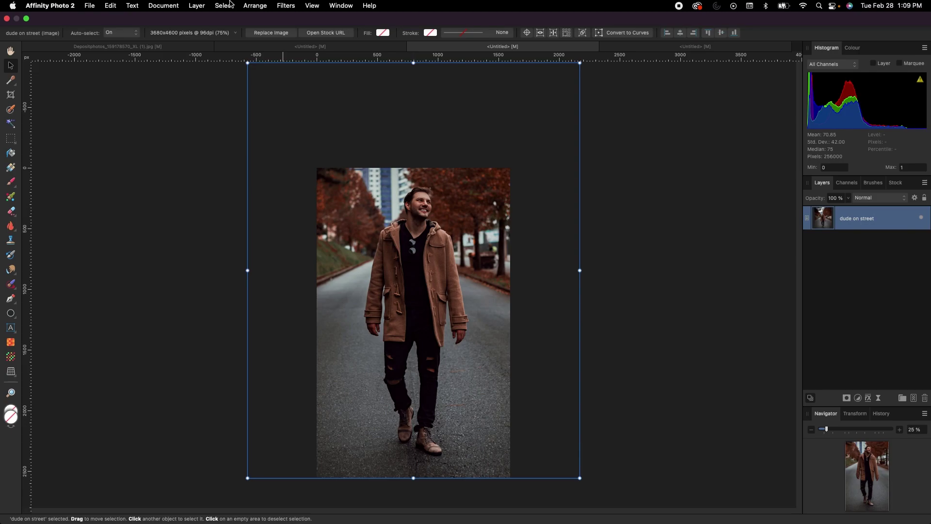
pyautogui.click(197, 5)
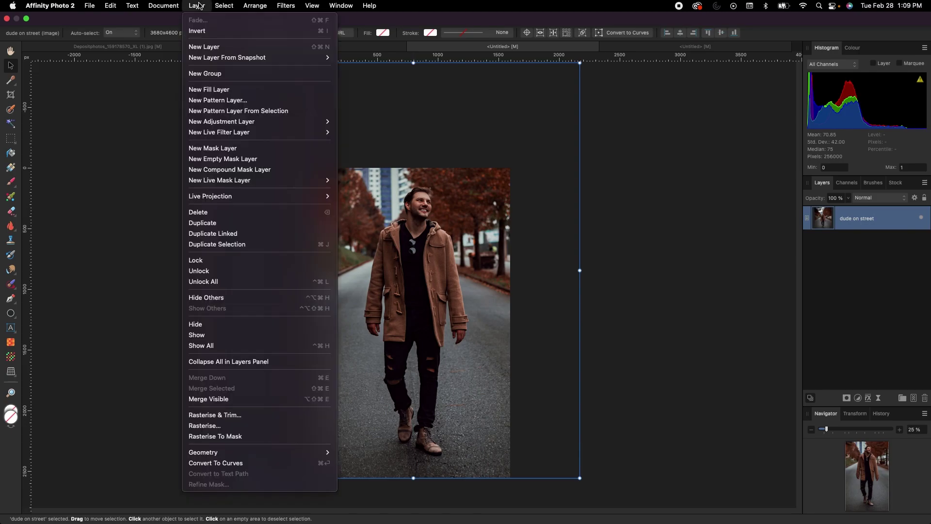
pyautogui.moveTo(256, 133)
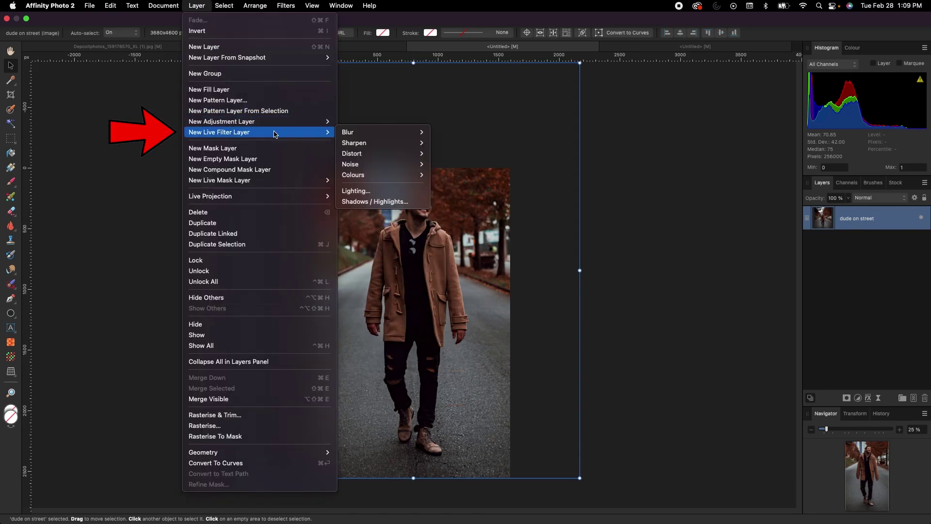
pyautogui.moveTo(388, 133)
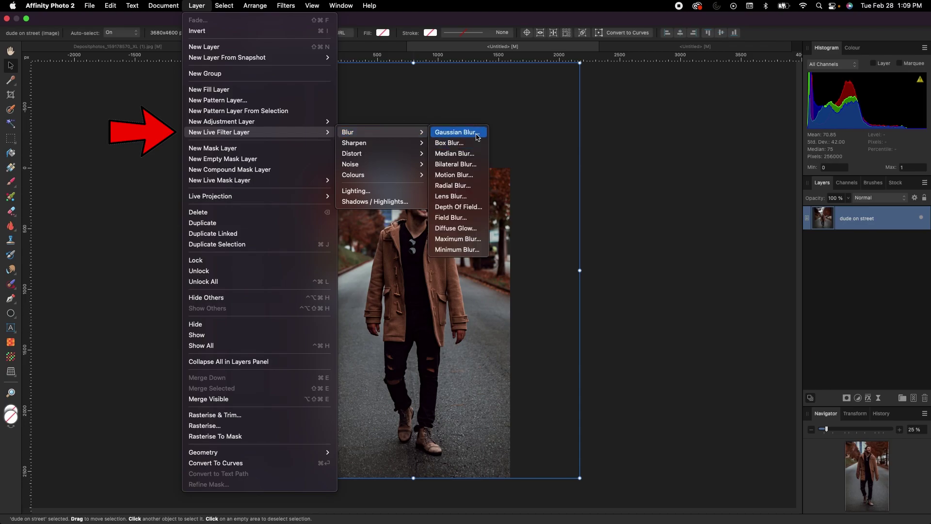
pyautogui.click(478, 138)
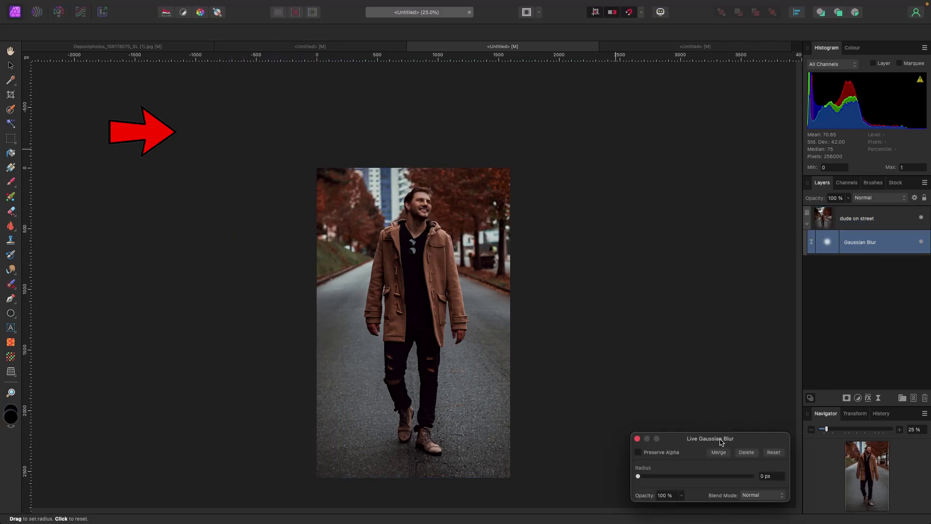
pyautogui.moveTo(721, 441); pyautogui.dragTo(697, 356)
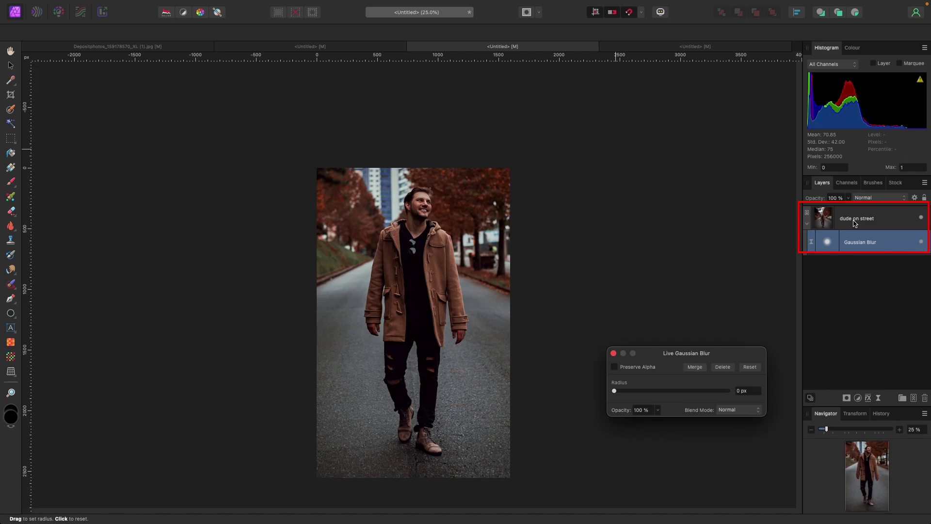
# Raise the Gaussian Blur radius until the entire street photo is strongly blurred, and close the filter settings
pyautogui.click(809, 231)
pyautogui.click(615, 367)
pyautogui.moveTo(615, 391); pyautogui.dragTo(688, 396)
pyautogui.click(614, 354)
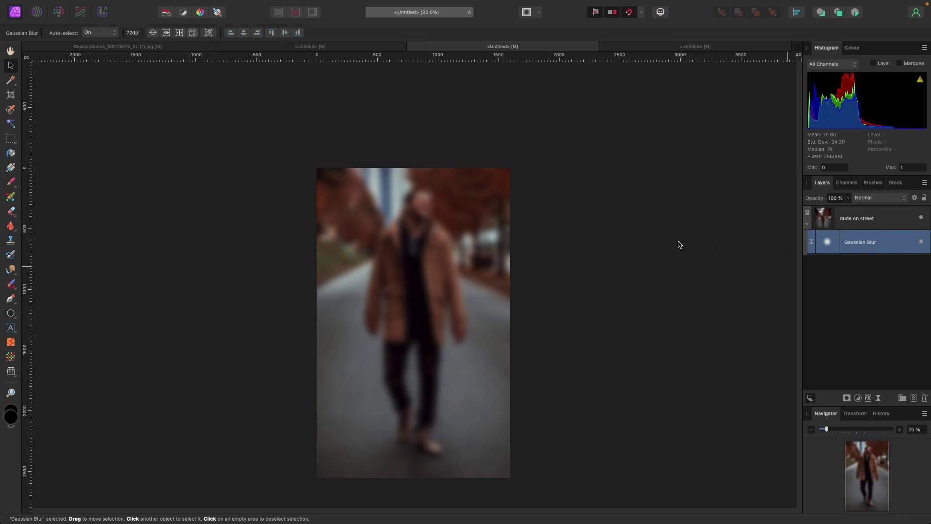
# Paint black over the man on the Gaussian Blur filter's mask with a 432.1 px soft brush to bring him back into focus
pyautogui.press('b')
pyautogui.moveTo(425, 248); pyautogui.dragTo(421, 206)
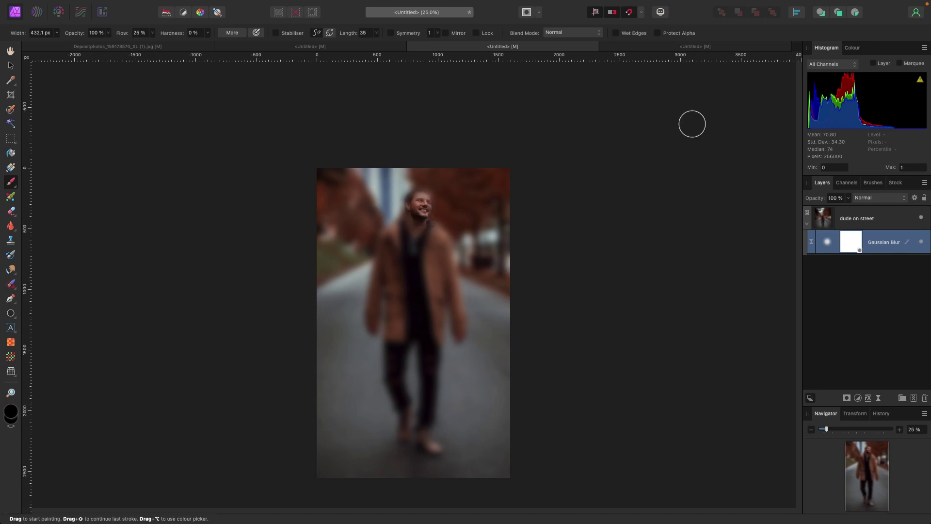
pyautogui.click(853, 48)
pyautogui.moveTo(418, 212)
pyautogui.mouseDown()
pyautogui.moveTo(387, 249)
pyautogui.moveTo(364, 332)
pyautogui.moveTo(386, 304)
pyautogui.moveTo(401, 427)
pyautogui.moveTo(421, 423)
pyautogui.moveTo(432, 452)
pyautogui.moveTo(423, 334)
pyautogui.moveTo(432, 344)
pyautogui.moveTo(447, 308)
pyautogui.moveTo(456, 342)
pyautogui.moveTo(426, 202)
pyautogui.moveTo(402, 212)
pyautogui.moveTo(405, 258)
pyautogui.moveTo(398, 250)
pyautogui.moveTo(404, 213)
pyautogui.moveTo(385, 255)
pyautogui.moveTo(397, 371)
pyautogui.moveTo(407, 372)
pyautogui.moveTo(399, 401)
pyautogui.moveTo(407, 448)
pyautogui.moveTo(427, 434)
pyautogui.moveTo(437, 198)
pyautogui.moveTo(412, 204)
pyautogui.moveTo(394, 270)
pyautogui.moveTo(436, 327)
pyautogui.mouseUp()
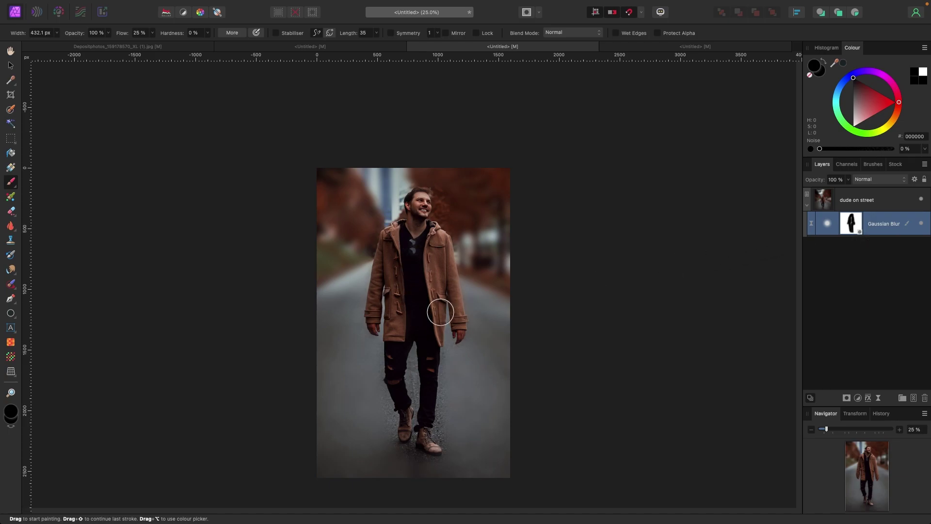
# Delete the masked Gaussian Blur filter from the street photo and clear the layer selection
pyautogui.press('Delete')
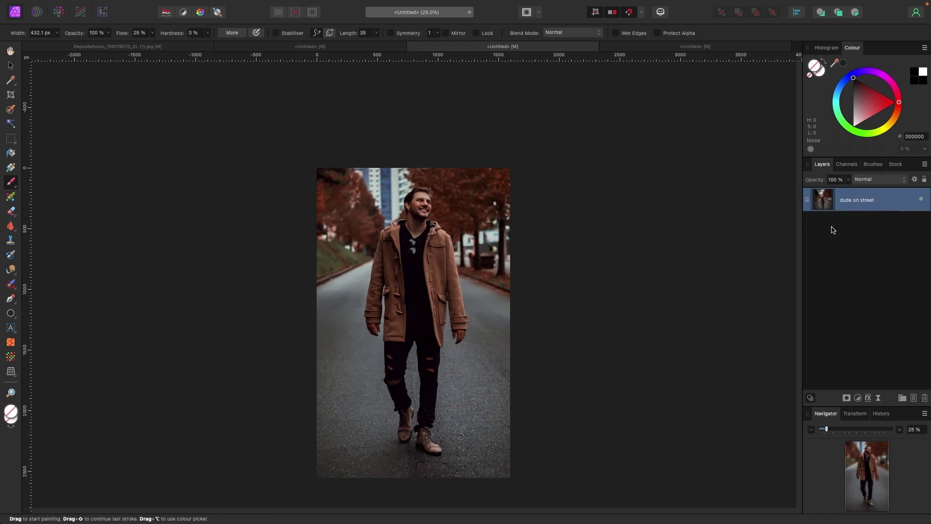
pyautogui.click(10, 66)
pyautogui.click(160, 169)
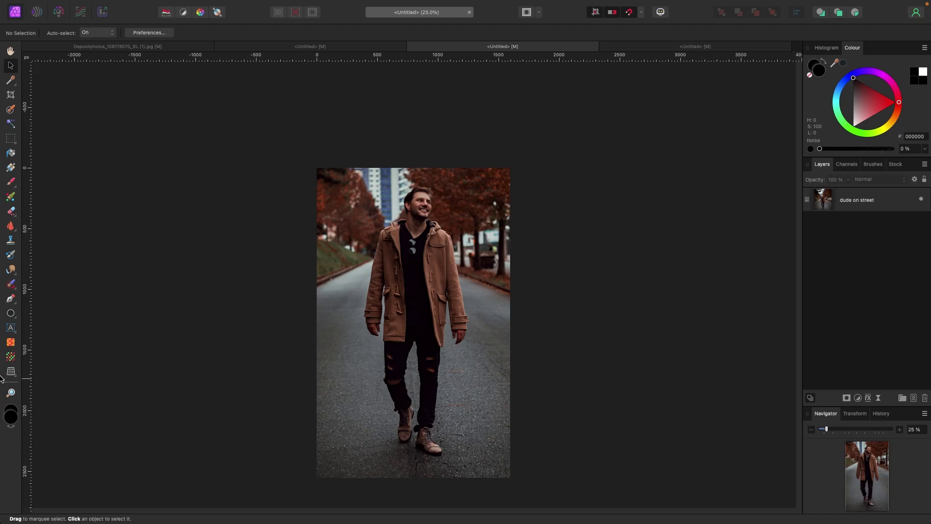
# Draw a black circle with the Ellipse tool and move it onto the road beside the man's shoes
pyautogui.click(11, 314)
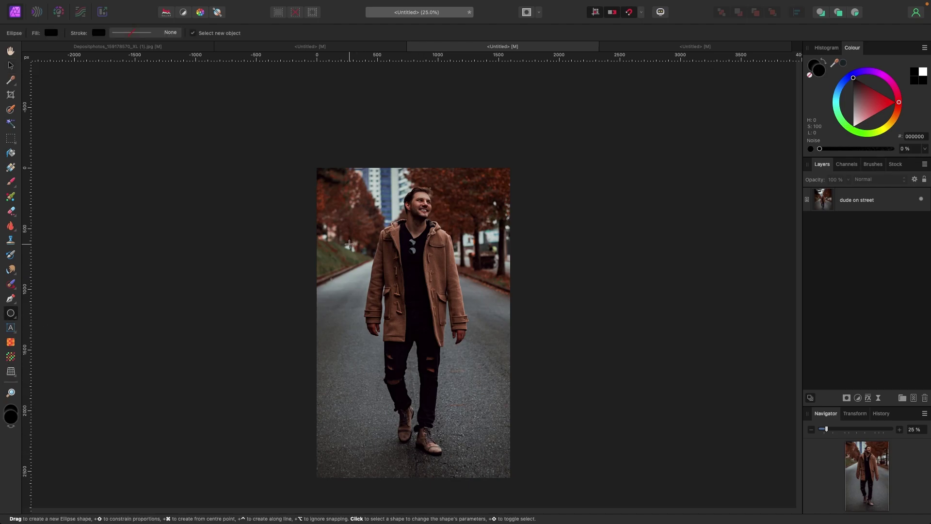
pyautogui.moveTo(348, 242); pyautogui.dragTo(408, 300)
pyautogui.press('v')
pyautogui.moveTo(374, 269); pyautogui.dragTo(463, 407)
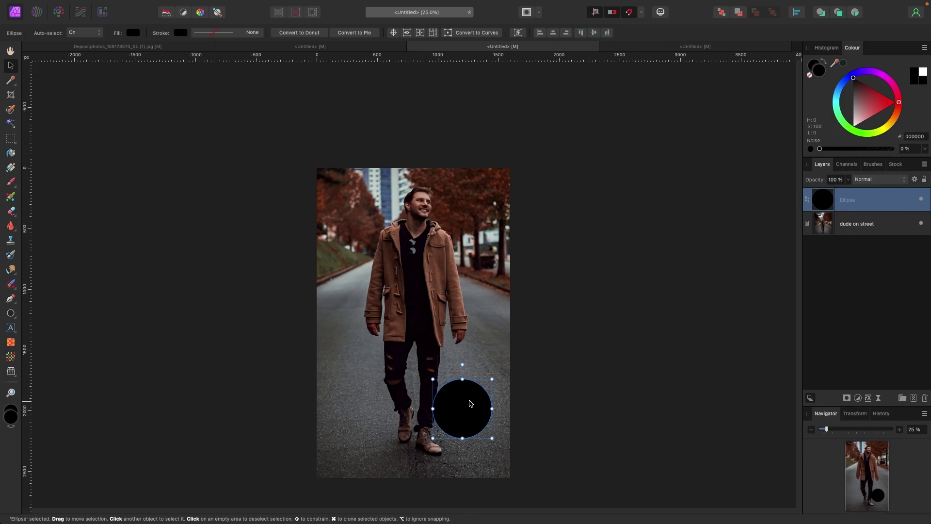
# Apply a live Perspective filter to the black circle and lower its two upper corners so it lies flat on the road
pyautogui.click(879, 400)
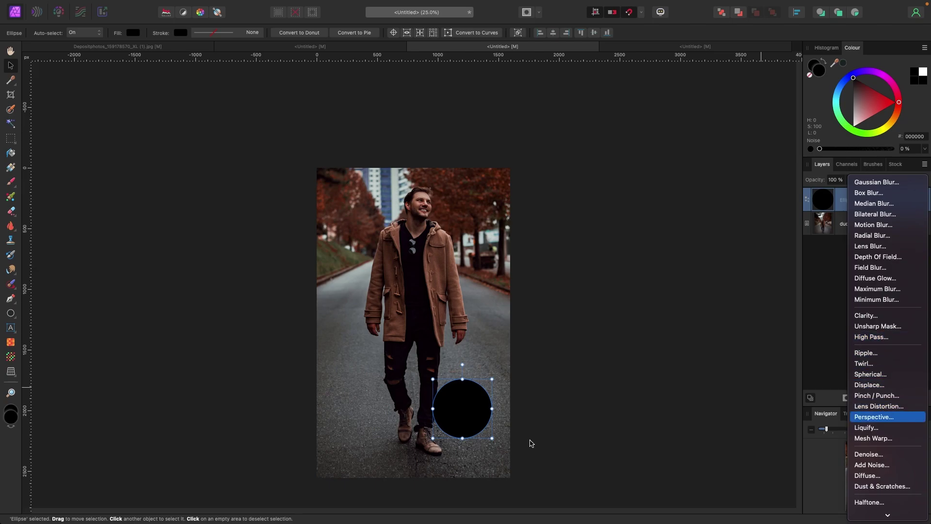
pyautogui.press('Return')
pyautogui.moveTo(432, 379); pyautogui.dragTo(445, 408)
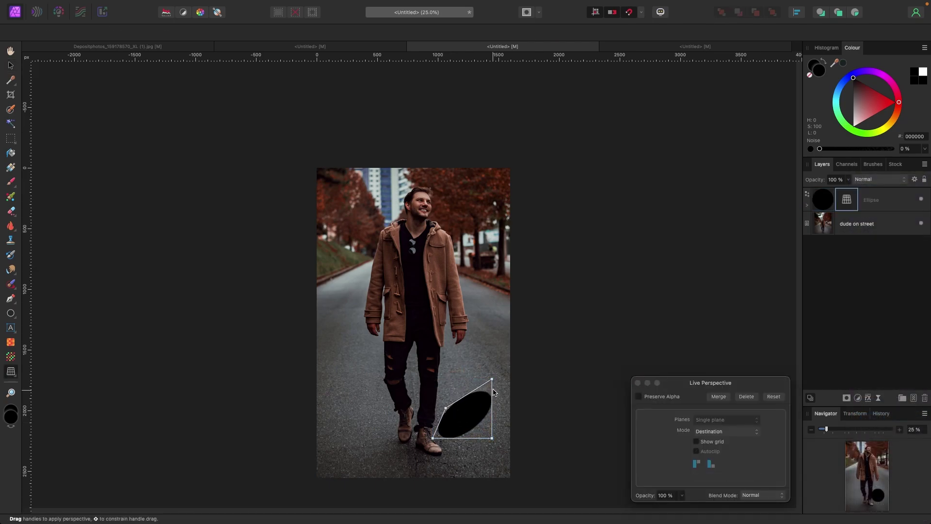
pyautogui.moveTo(492, 379); pyautogui.dragTo(492, 409)
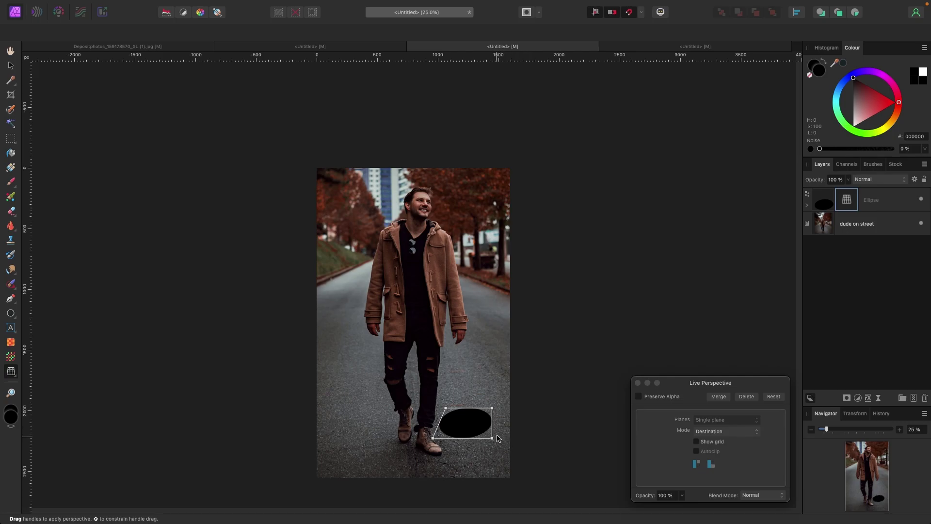
pyautogui.click(637, 383)
# Add a live Gaussian Blur filter to the ellipse and reorder its filters so Perspective sits above Gaussian Blur
pyautogui.press('v')
pyautogui.click(474, 421)
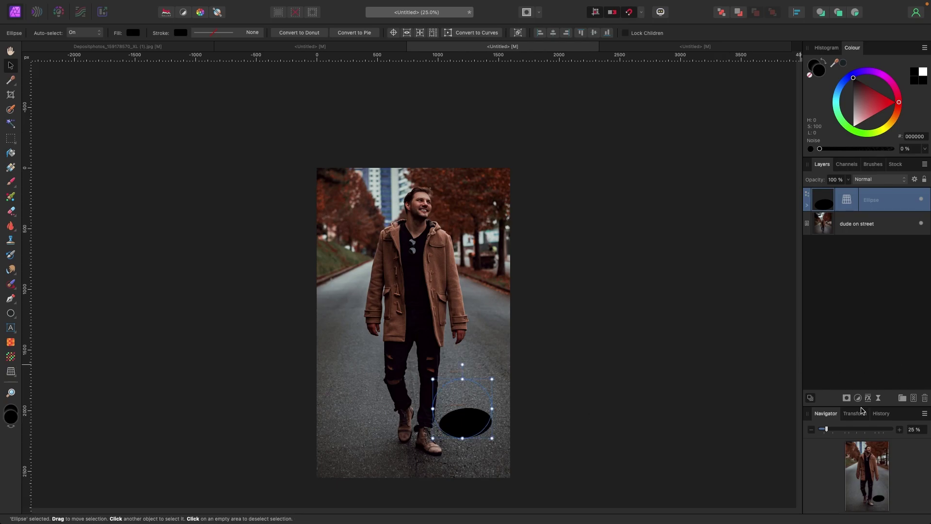
pyautogui.click(878, 399)
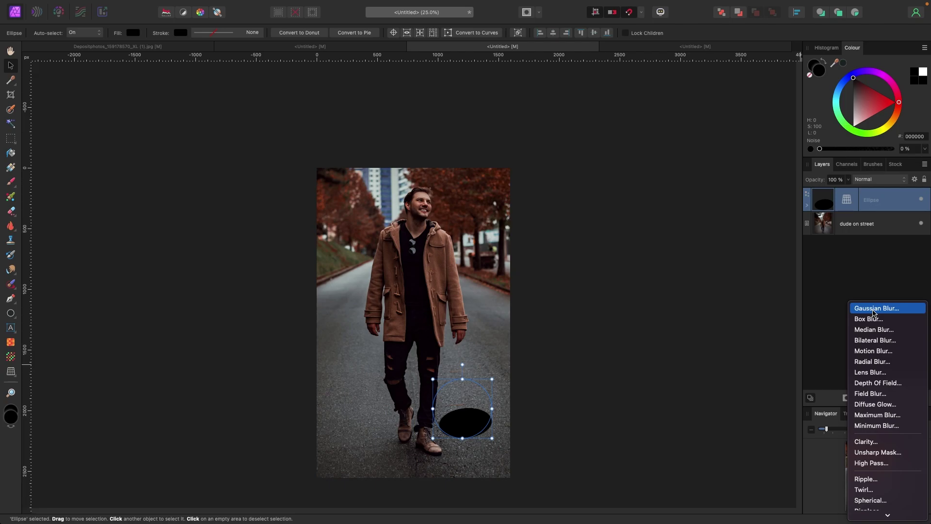
pyautogui.click(874, 310)
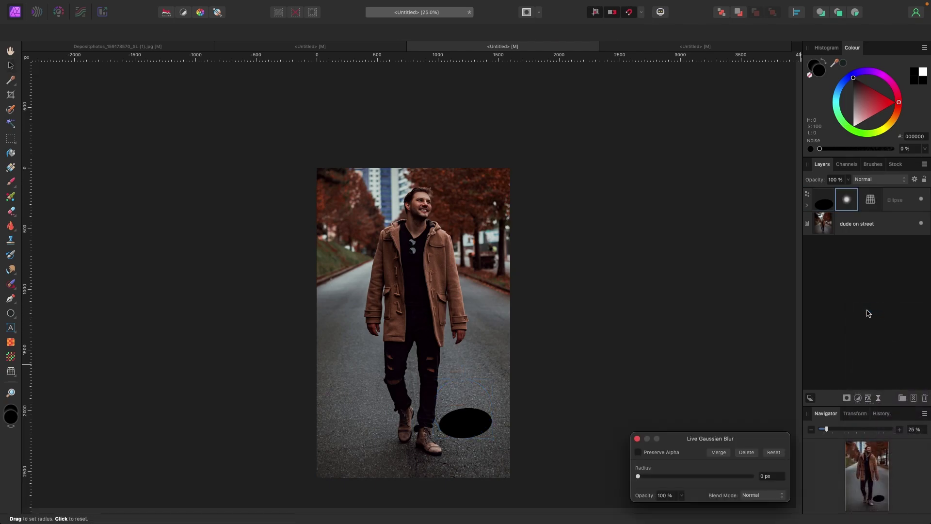
pyautogui.moveTo(717, 439); pyautogui.dragTo(705, 377)
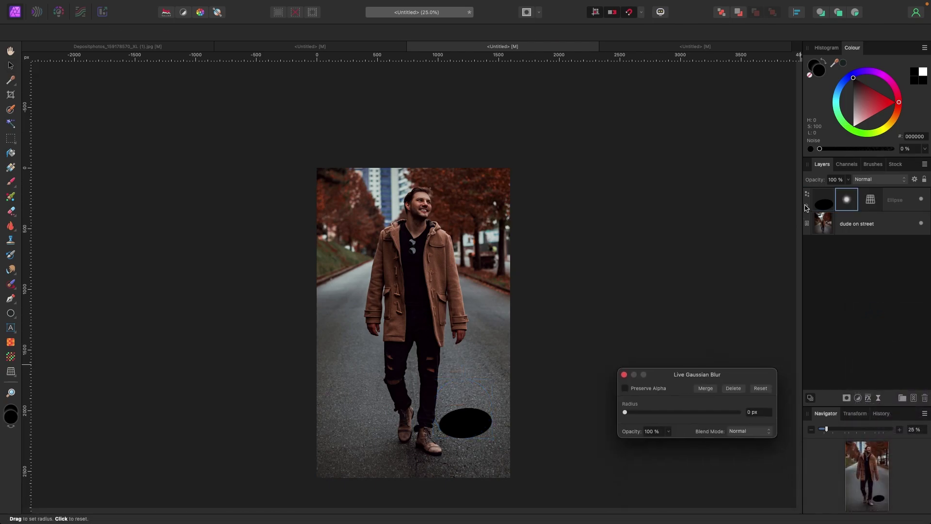
pyautogui.click(806, 207)
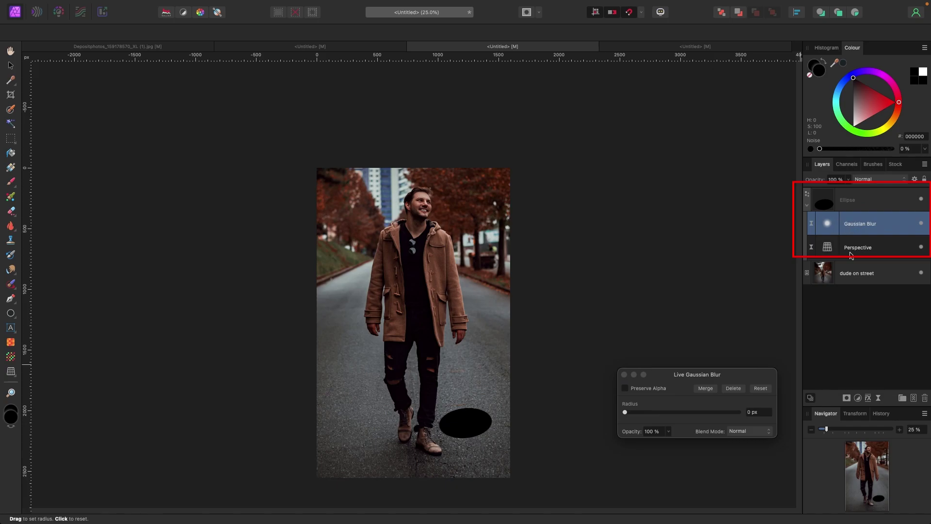
pyautogui.moveTo(849, 255); pyautogui.dragTo(855, 219)
# Set the ellipse's Gaussian Blur radius to 200 px and close the filter settings
pyautogui.click(625, 388)
pyautogui.moveTo(625, 412); pyautogui.dragTo(754, 417)
pyautogui.click(625, 388)
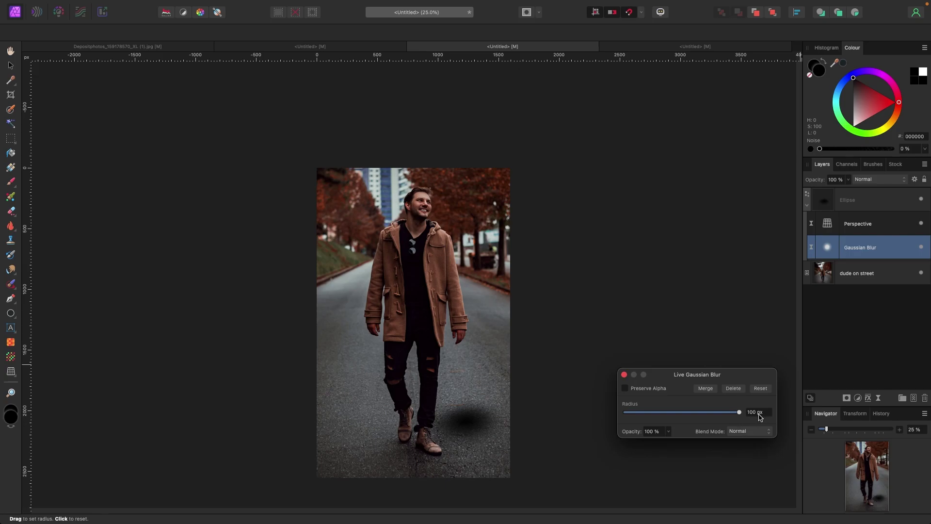
pyautogui.click(761, 417)
pyautogui.write('200')
pyautogui.press('Return')
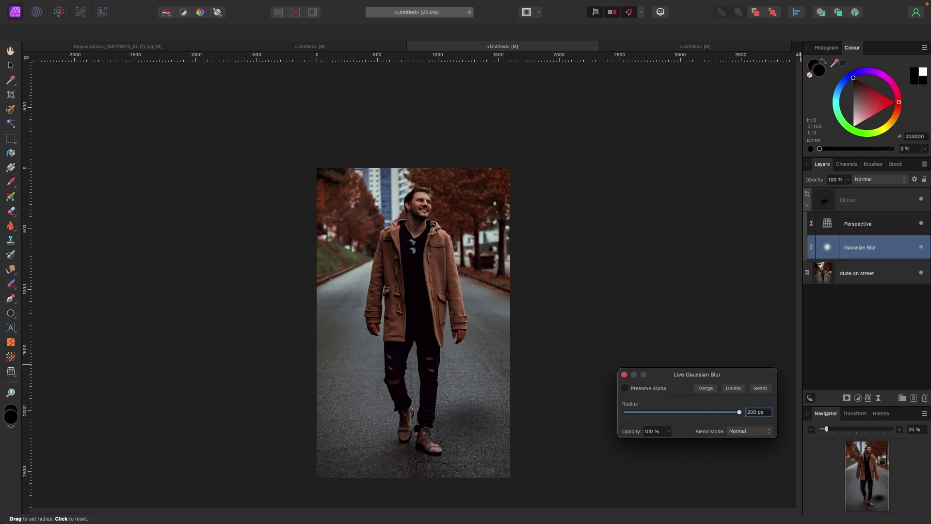
pyautogui.click(624, 374)
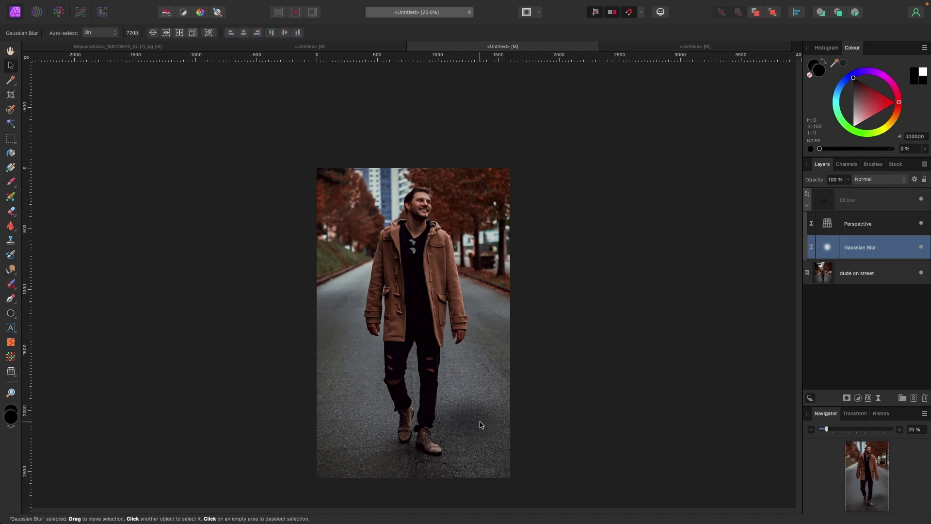
# Move the blurred ellipse under the man's shoes as a ground shadow, and deselect it
pyautogui.click(484, 428)
pyautogui.moveTo(479, 421); pyautogui.dragTo(392, 453)
pyautogui.click(638, 307)
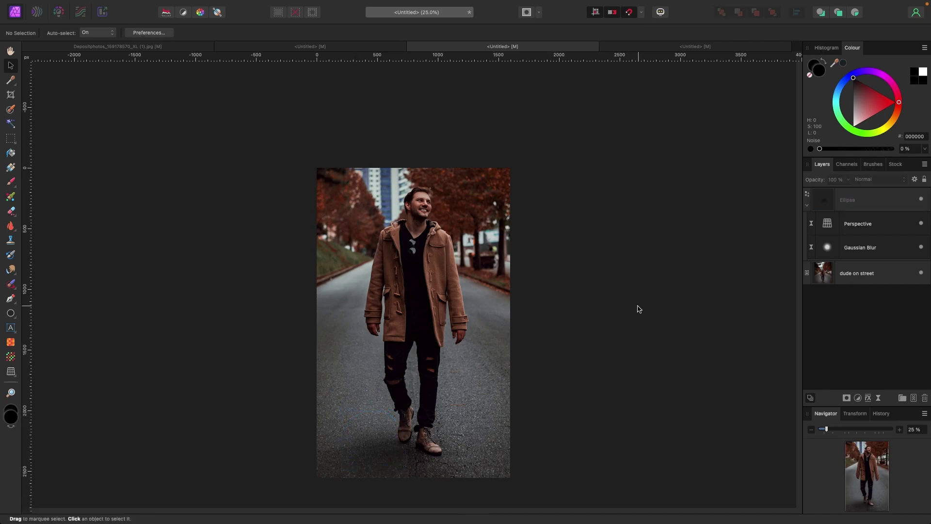
# Reopen the ellipse's live Perspective filter, shift the plane's upper-right corner inward and slightly upward, and close the filter settings
pyautogui.doubleClick(829, 228)
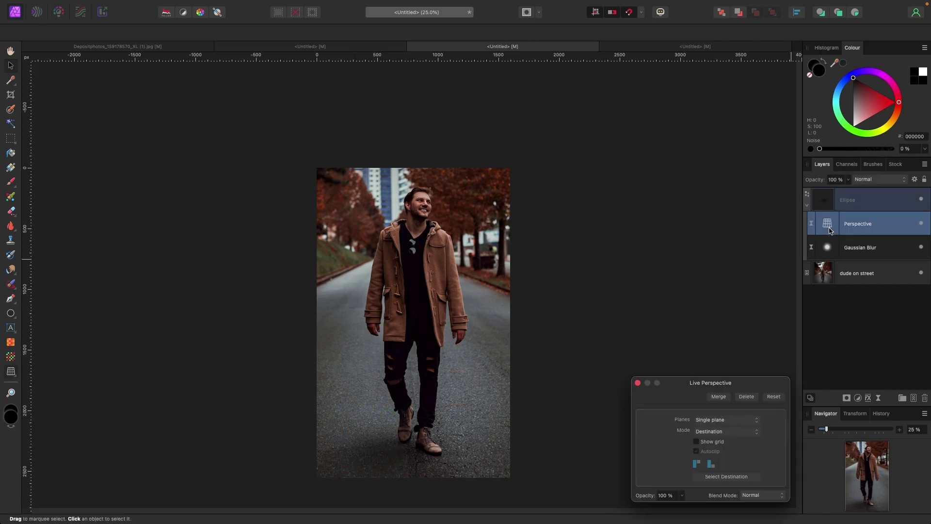
pyautogui.moveTo(403, 442)
pyautogui.mouseDown()
pyautogui.moveTo(409, 430)
pyautogui.moveTo(393, 436)
pyautogui.mouseUp()
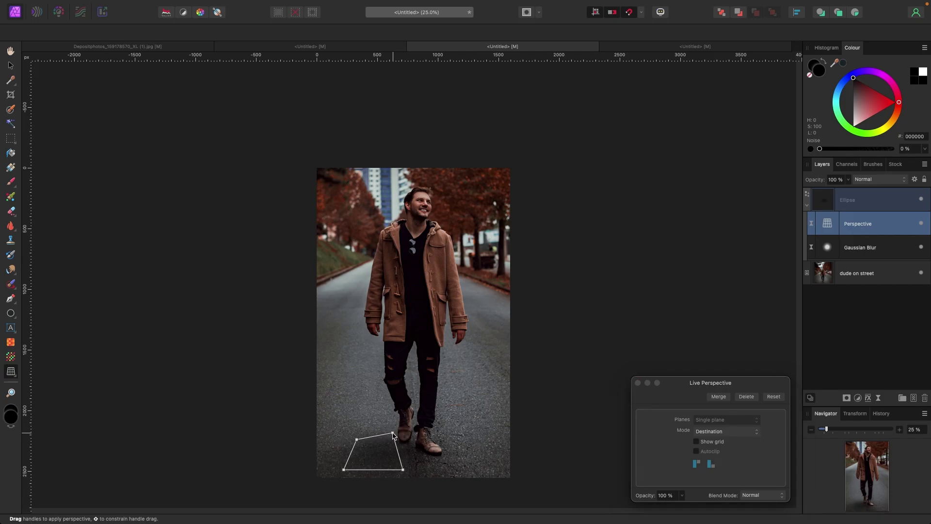
pyautogui.click(638, 383)
# Reopen the ellipse's live Gaussian Blur filter and try a radius of 300 px, followed by 200 px
pyautogui.doubleClick(828, 248)
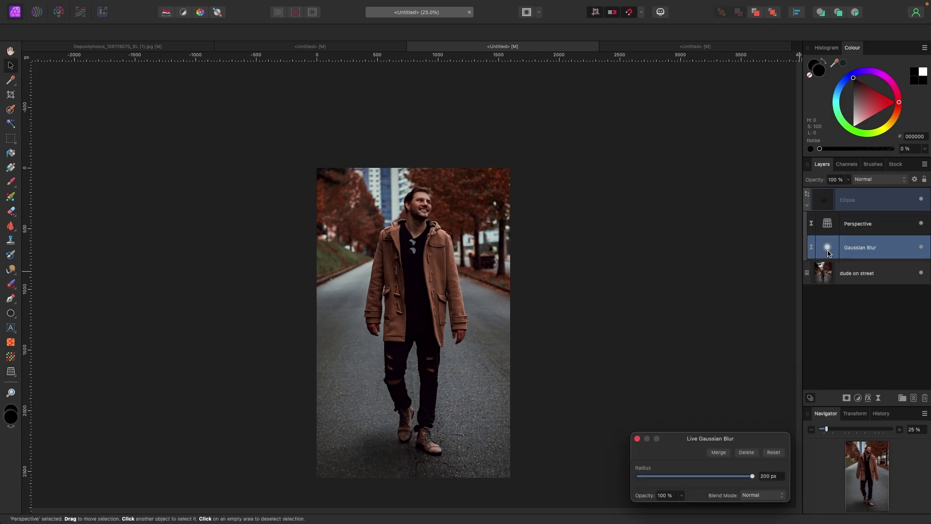
pyautogui.moveTo(750, 479); pyautogui.dragTo(779, 480)
pyautogui.click(776, 480)
pyautogui.write('300')
pyautogui.press('Return')
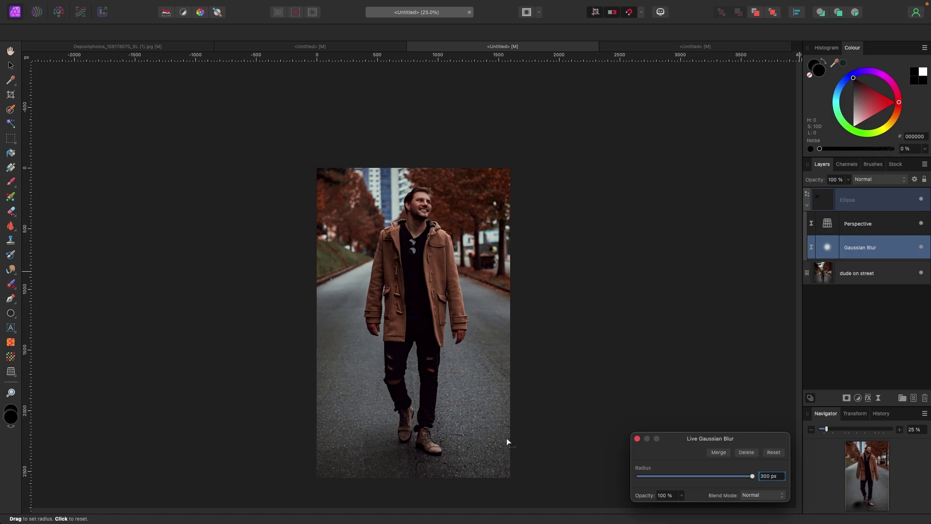
pyautogui.click(776, 478)
pyautogui.write('200')
pyautogui.press('Return')
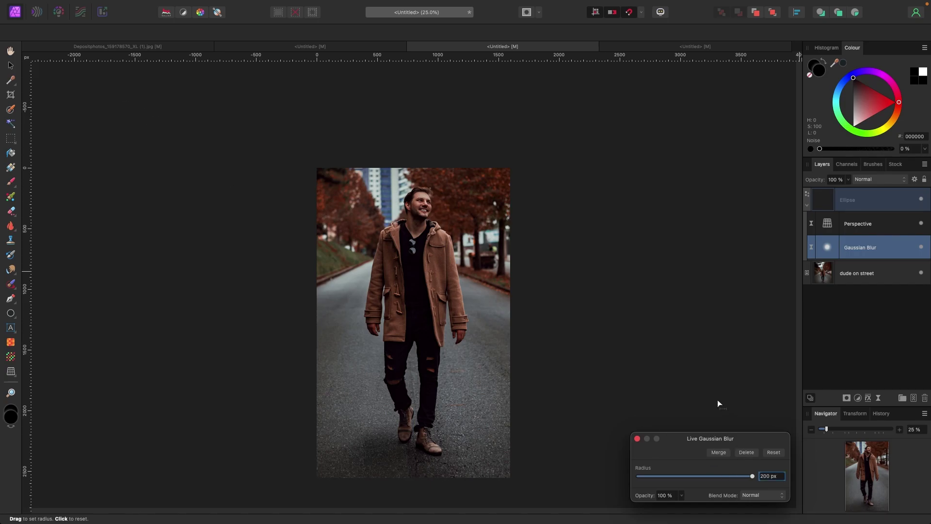
# Reduce the ellipse's Gaussian Blur radius to 0 px, browse the available live filters, and close the filter settings
pyautogui.click(879, 398)
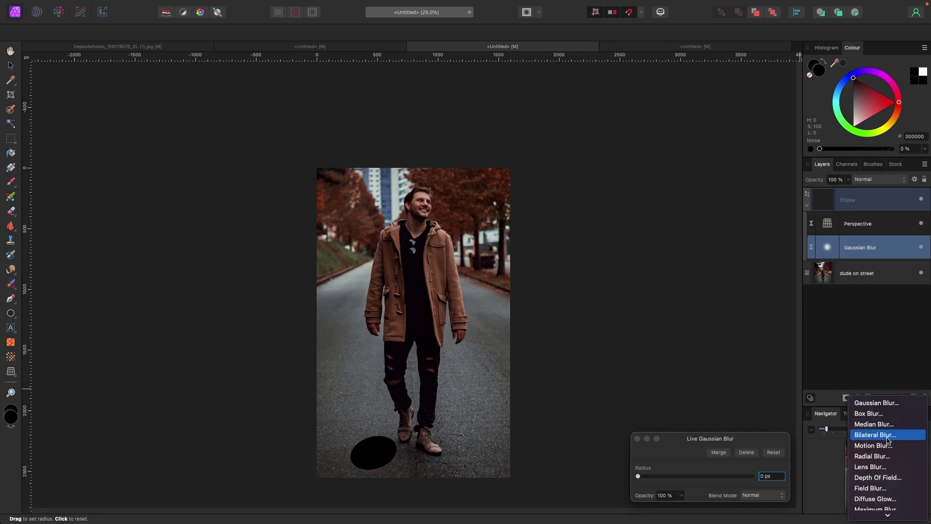
pyautogui.scroll(-10, 885, 439)
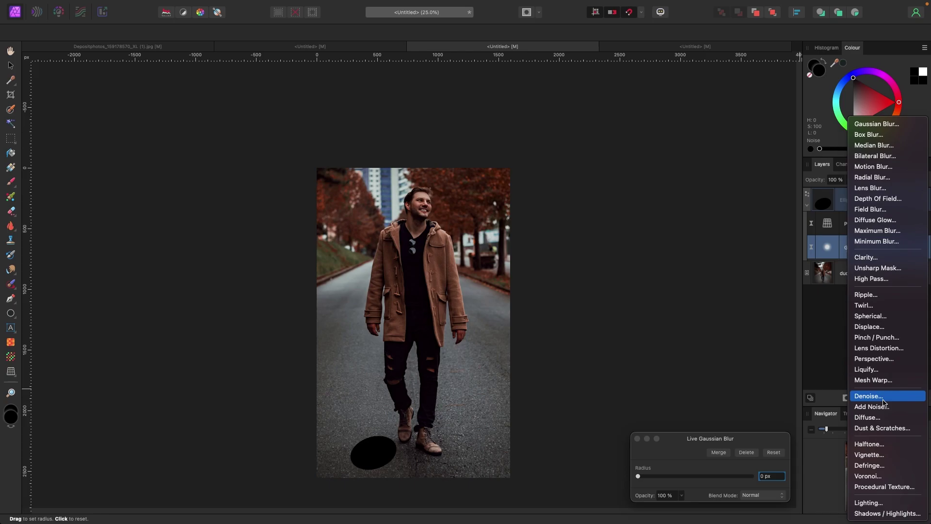
pyautogui.click(637, 438)
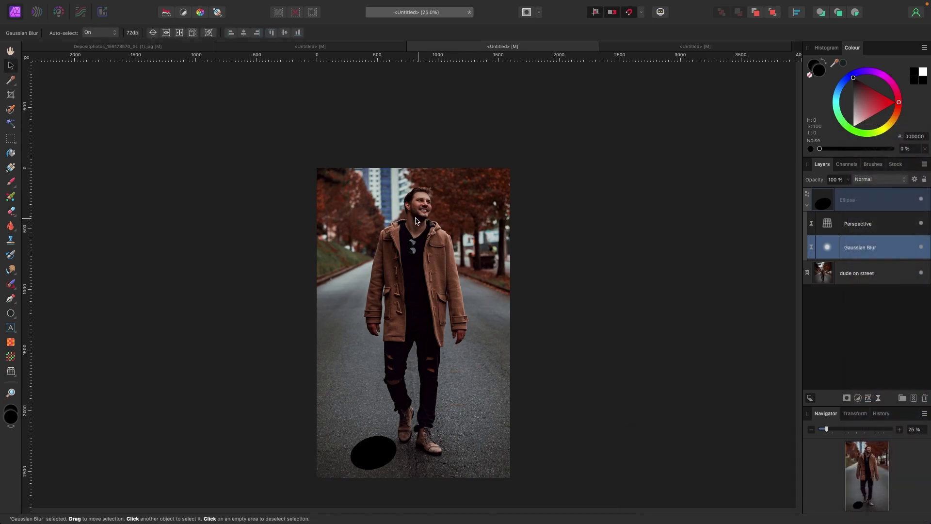